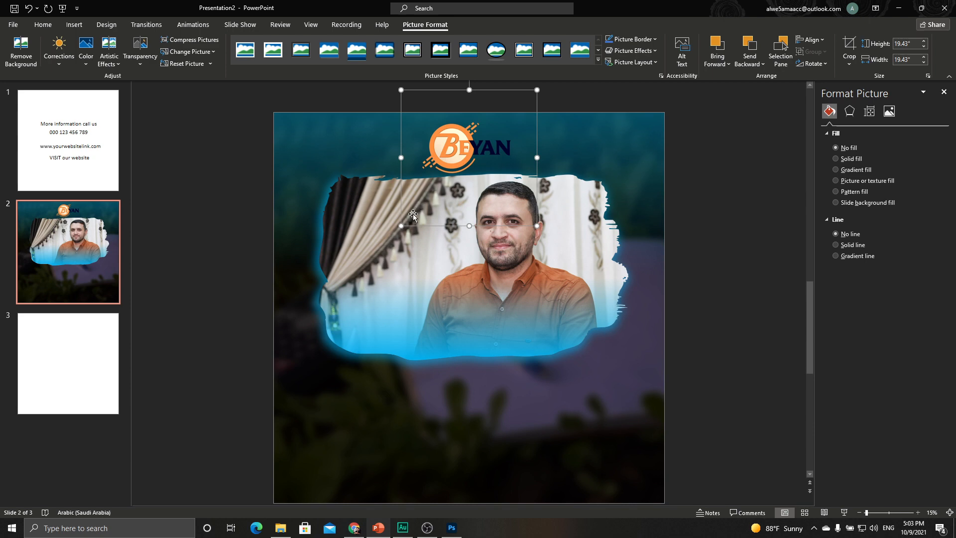
# Shrink the BEYAN logo slightly and re-centre it at the top, above the framed portrait.
pyautogui.moveTo(402, 226); pyautogui.dragTo(411, 215)
pyautogui.moveTo(457, 149); pyautogui.dragTo(464, 136)
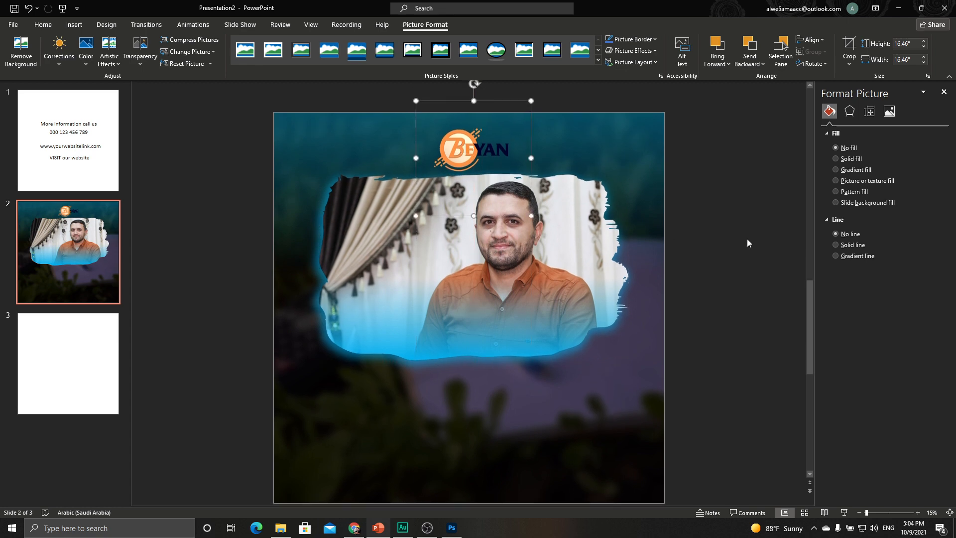
pyautogui.click(746, 238)
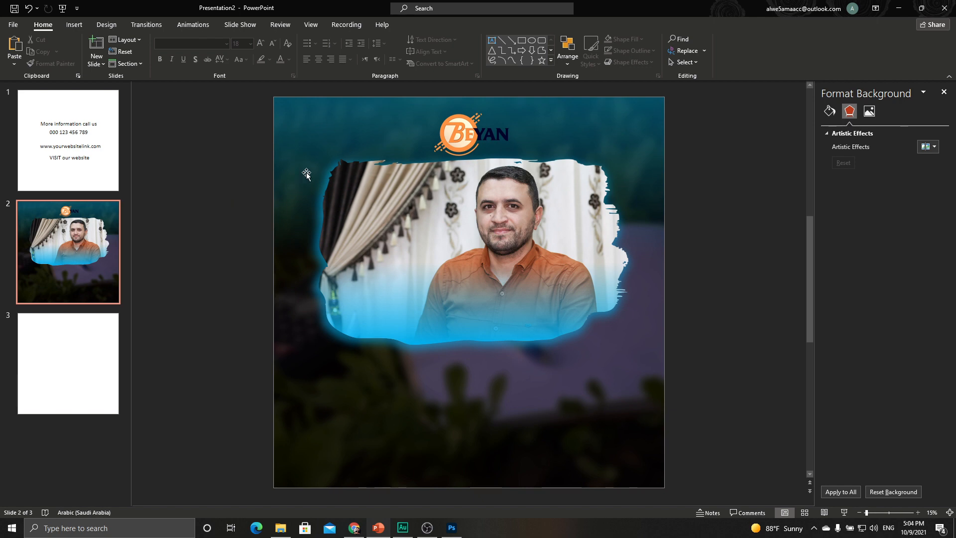
# Insert a plain first-style WordArt text box and enlarge its font size several steps.
pyautogui.click(82, 26)
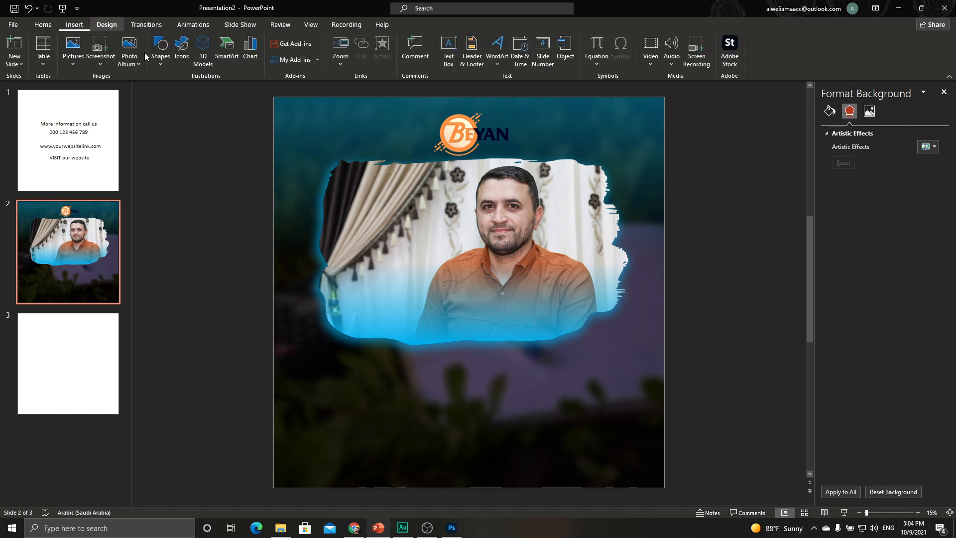
pyautogui.click(495, 68)
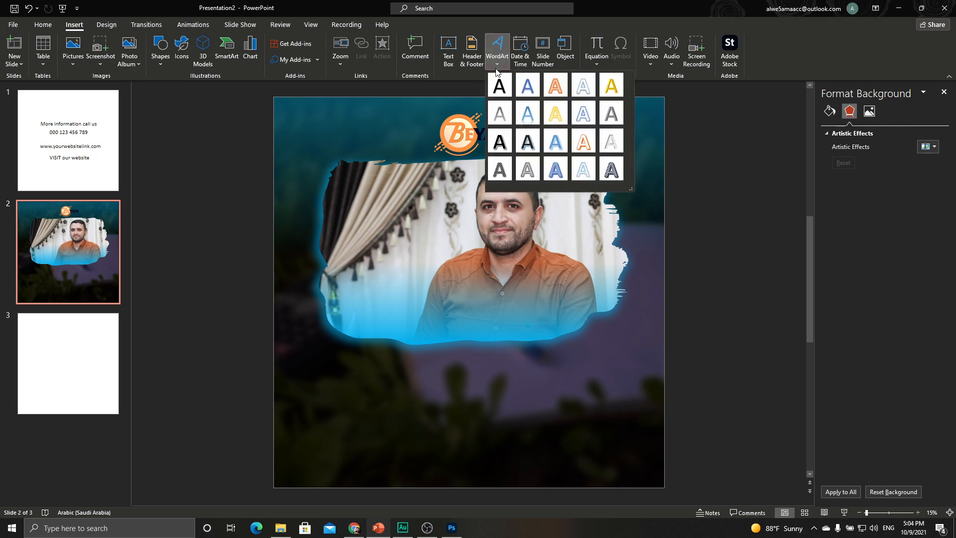
pyautogui.click(501, 94)
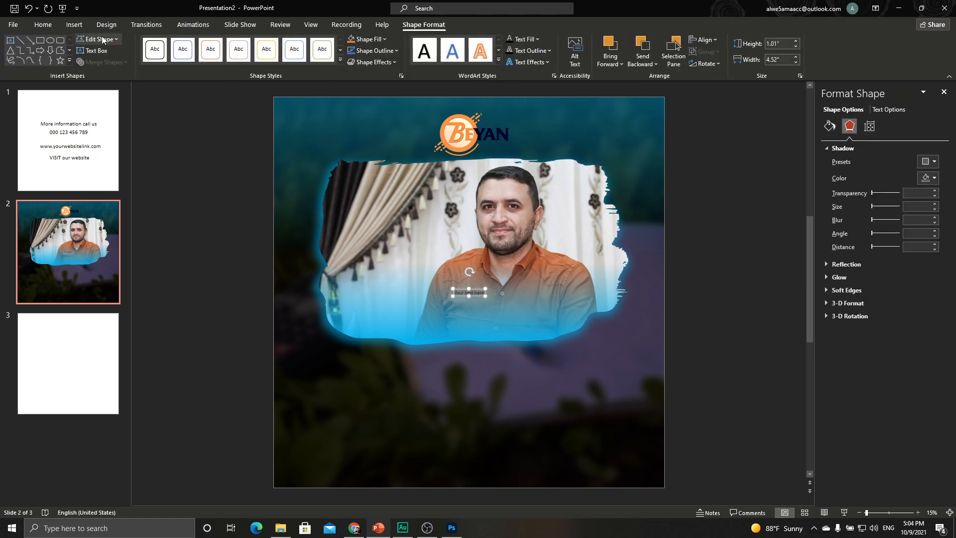
pyautogui.click(44, 24)
pyautogui.click(260, 44)
pyautogui.click(260, 44)
pyautogui.click(260, 43)
pyautogui.click(260, 44)
pyautogui.click(260, 43)
pyautogui.click(260, 44)
pyautogui.click(260, 44)
pyautogui.click(260, 44)
pyautogui.click(260, 44)
pyautogui.click(260, 44)
pyautogui.click(260, 44)
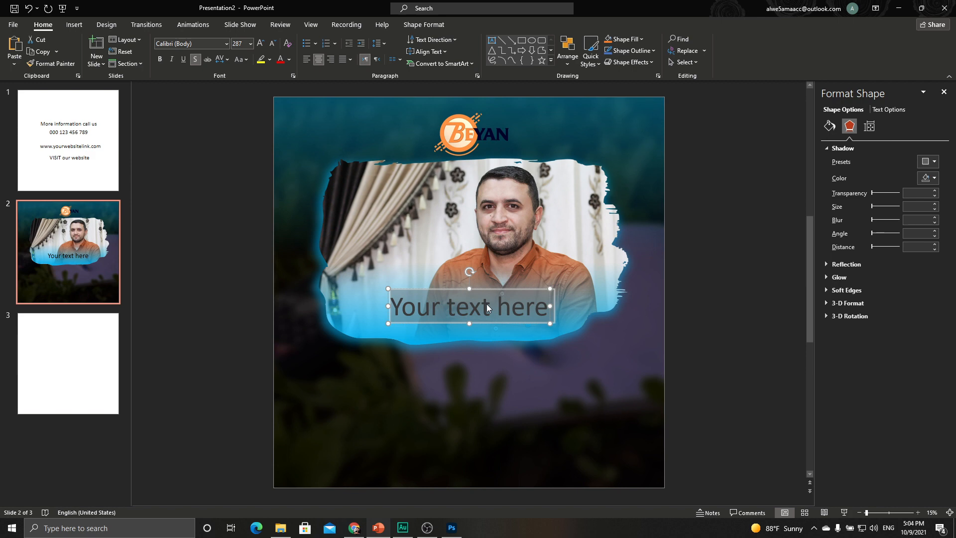
# Type the person's name in Arabic and set it in 29LT Bukra Bold Italic.
pyautogui.hotkey('alt', 'shift')
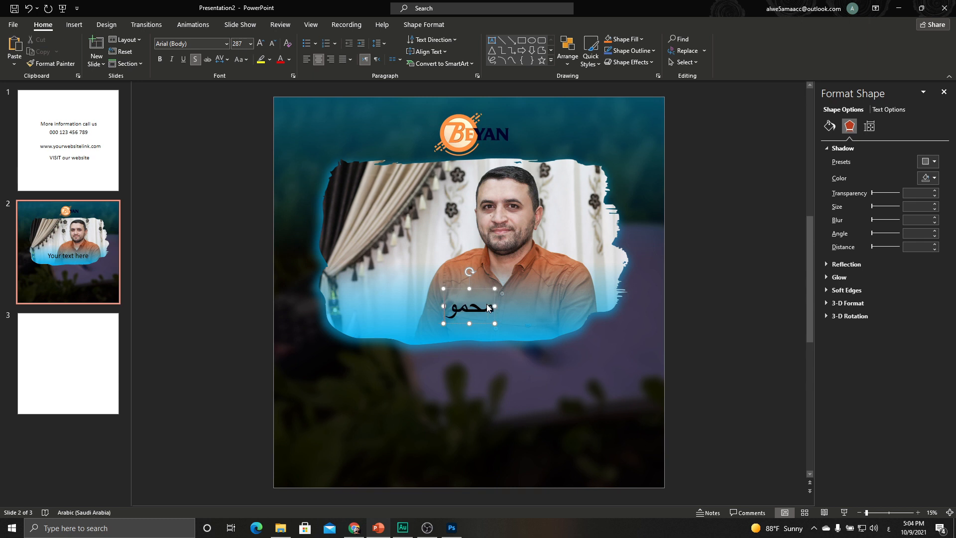
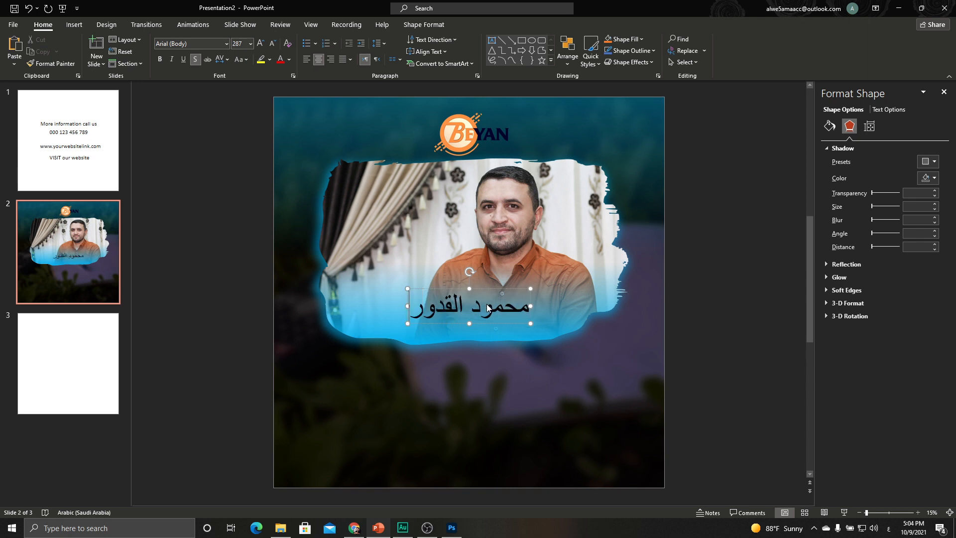
pyautogui.click(487, 288)
pyautogui.click(226, 43)
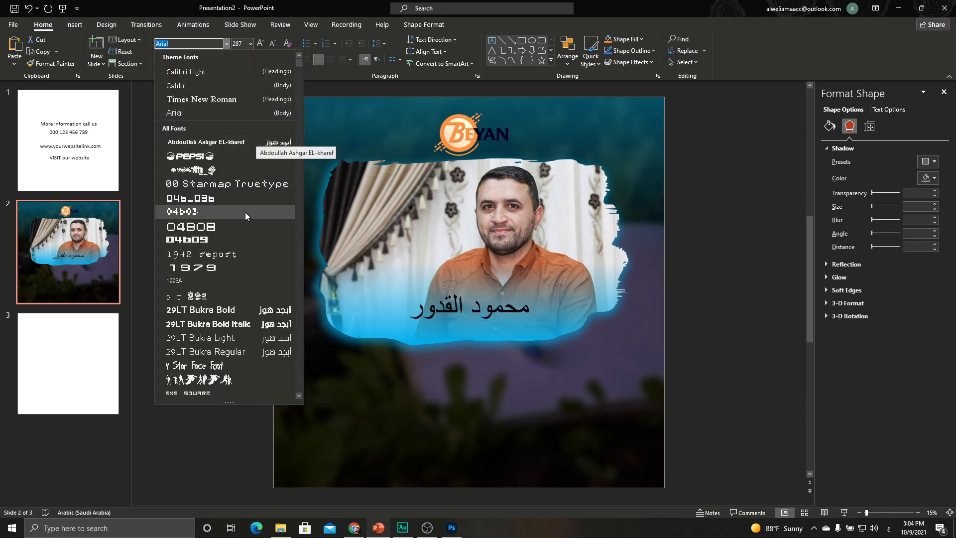
pyautogui.click(247, 324)
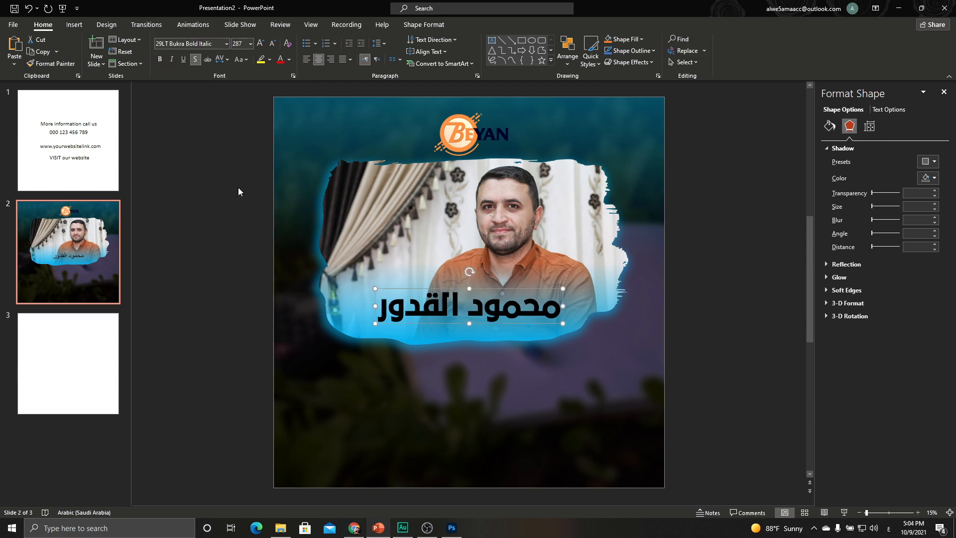
# Colour the name orange-gold with a more opaque outer shadow, raise it, and duplicate it below.
pyautogui.click(288, 62)
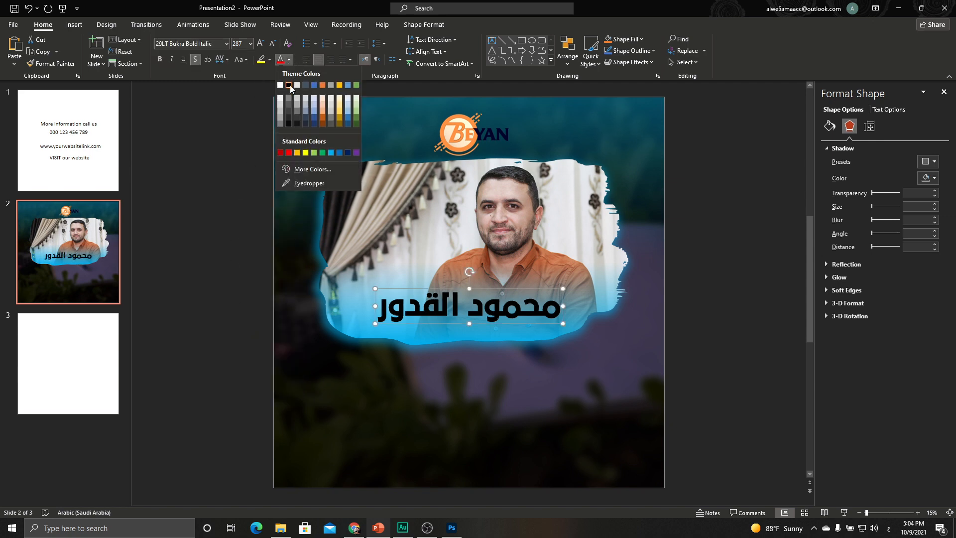
pyautogui.click(297, 153)
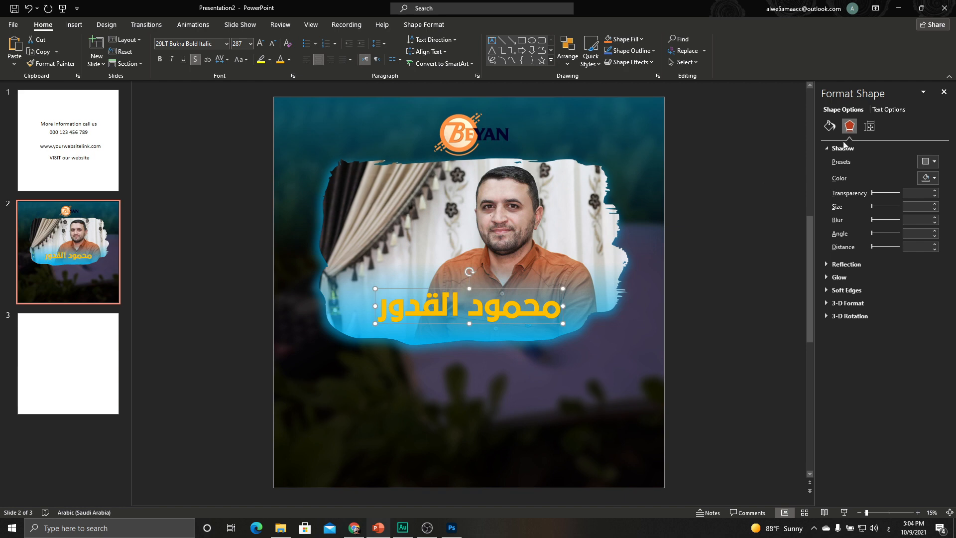
pyautogui.click(886, 109)
pyautogui.click(934, 166)
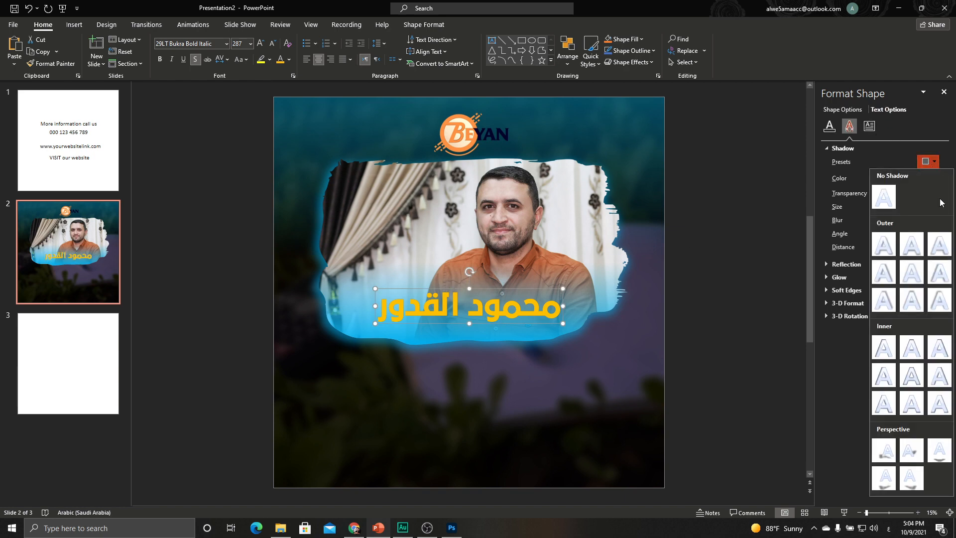
pyautogui.click(939, 245)
pyautogui.moveTo(888, 194); pyautogui.dragTo(879, 222)
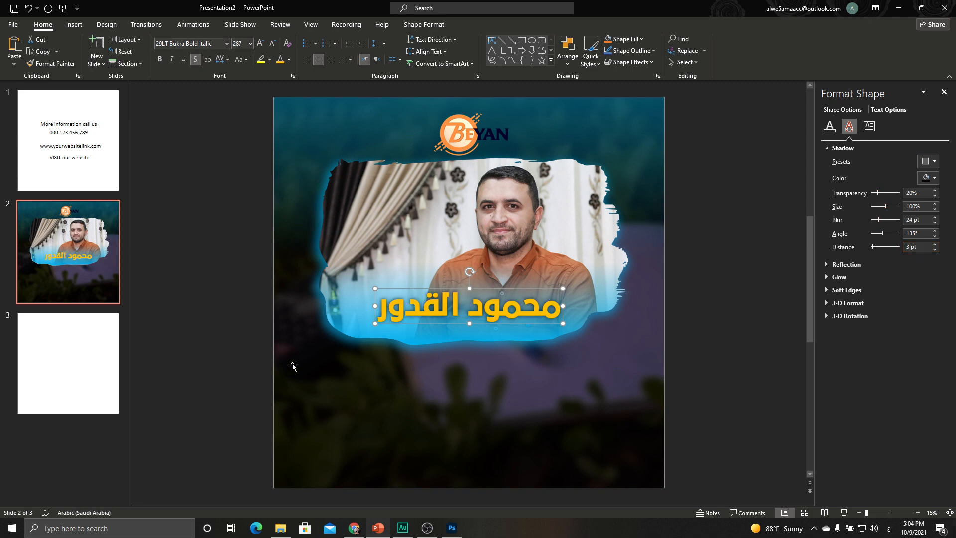
pyautogui.moveTo(455, 287); pyautogui.dragTo(464, 269)
pyautogui.moveTo(491, 308); pyautogui.dragTo(492, 336)
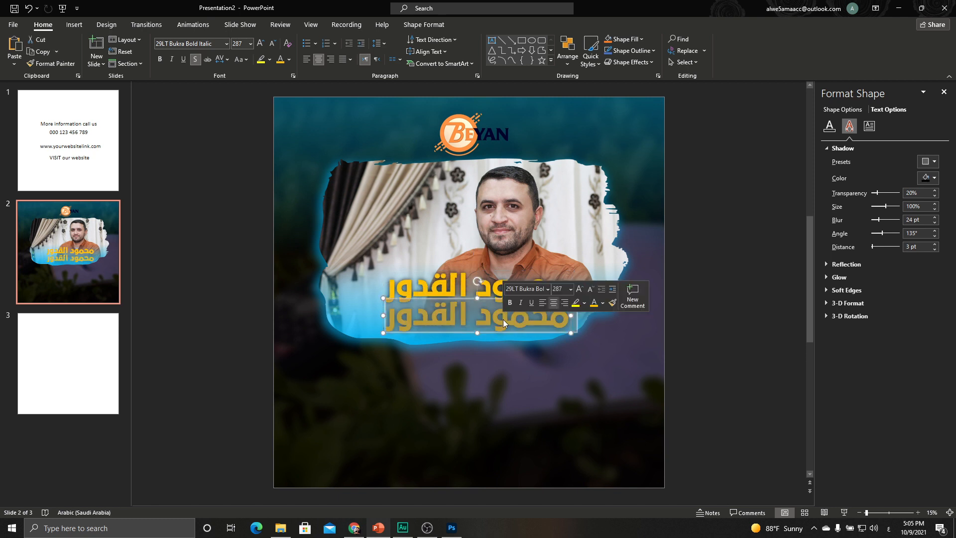
# Retype the copy as مدير العلاقات العامة, colour it white, and shrink it two sizes.
pyautogui.write('مدير العلاقات العا')
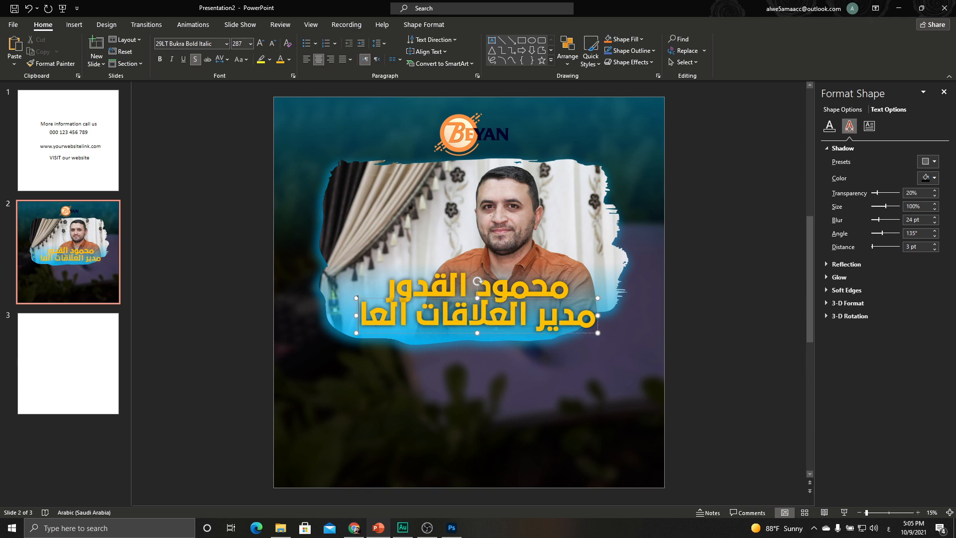
pyautogui.write('مة')
pyautogui.click(601, 333)
pyautogui.click(289, 60)
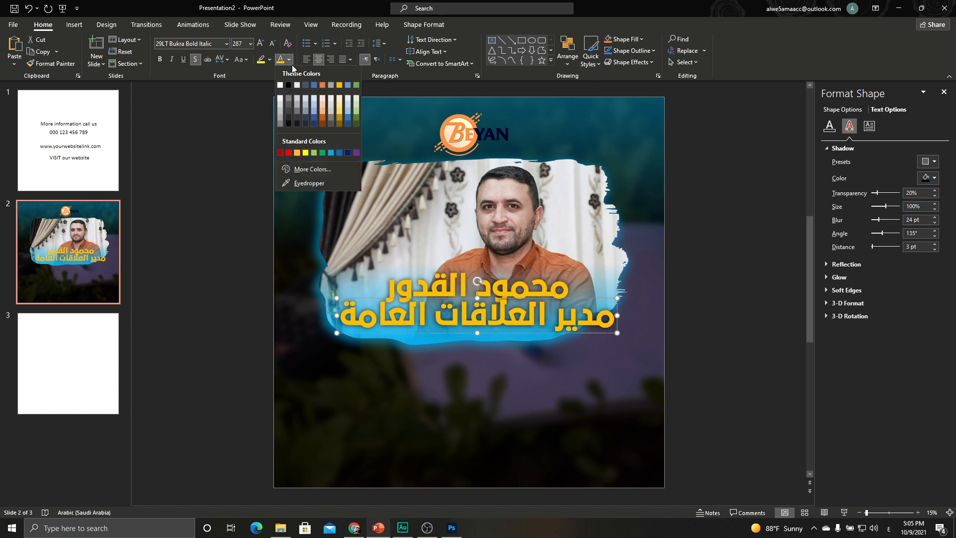
pyautogui.click(281, 89)
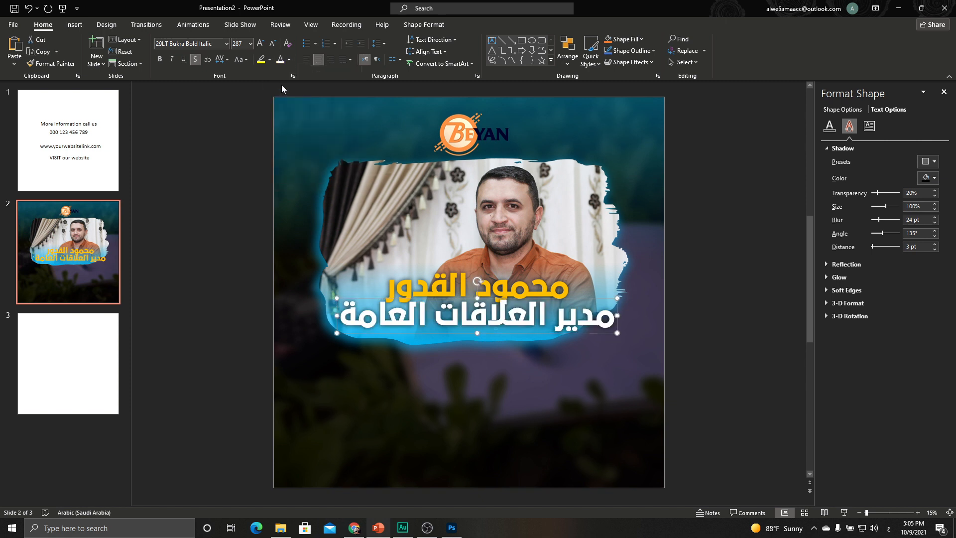
pyautogui.click(273, 44)
pyautogui.click(273, 43)
pyautogui.click(272, 44)
pyautogui.click(273, 43)
# Move the subtitle down-left and settle the orange name just above it.
pyautogui.moveTo(441, 312); pyautogui.dragTo(398, 317)
pyautogui.click(412, 284)
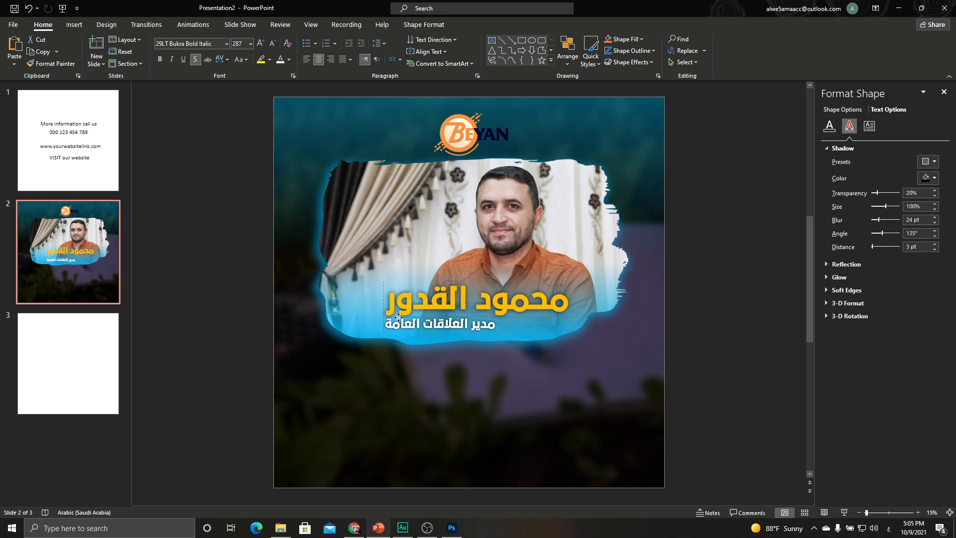
pyautogui.moveTo(398, 317); pyautogui.dragTo(399, 318)
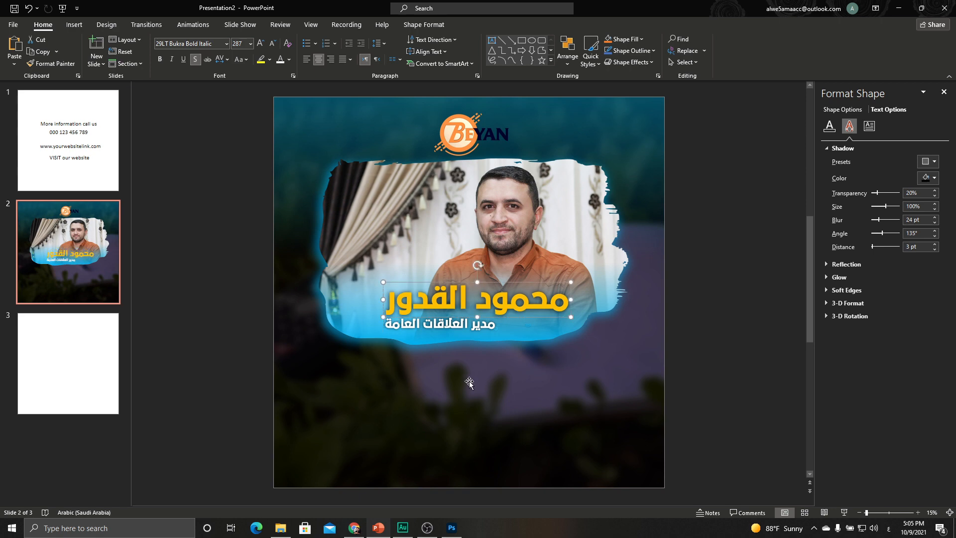
pyautogui.click(700, 343)
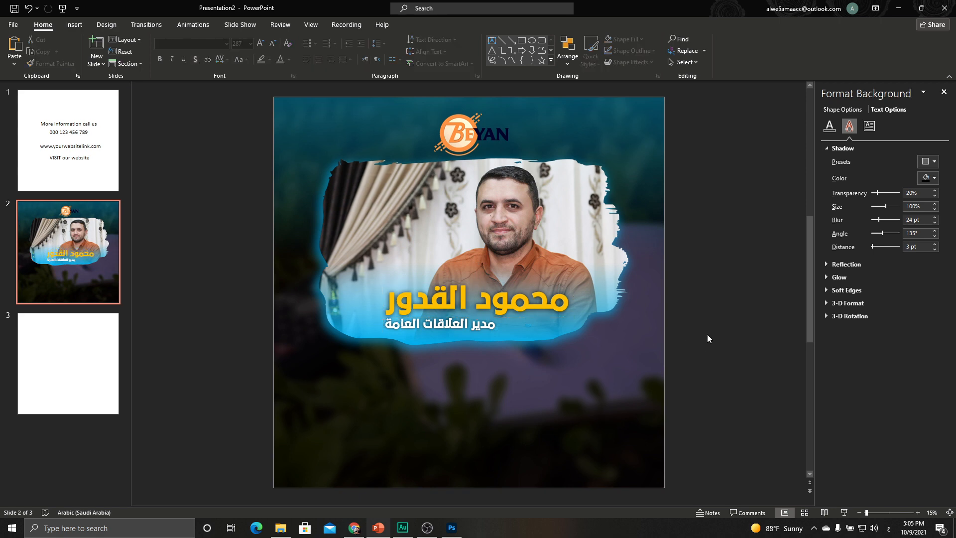
# Duplicate the name below the blue banner and change it to the company name شركة البيان.
pyautogui.click(518, 298)
pyautogui.hotkey('ctrl', 'z')
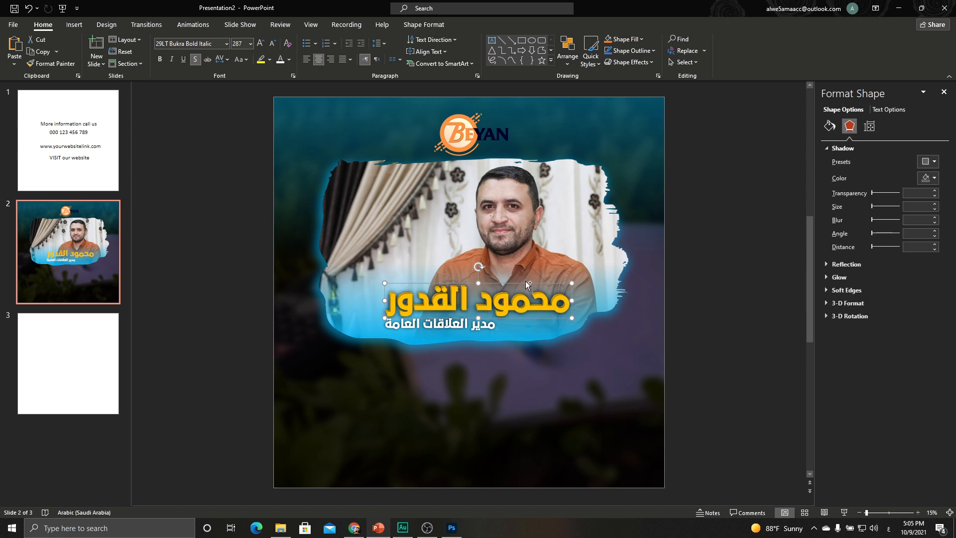
pyautogui.moveTo(548, 287); pyautogui.dragTo(533, 354)
pyautogui.write('ش')
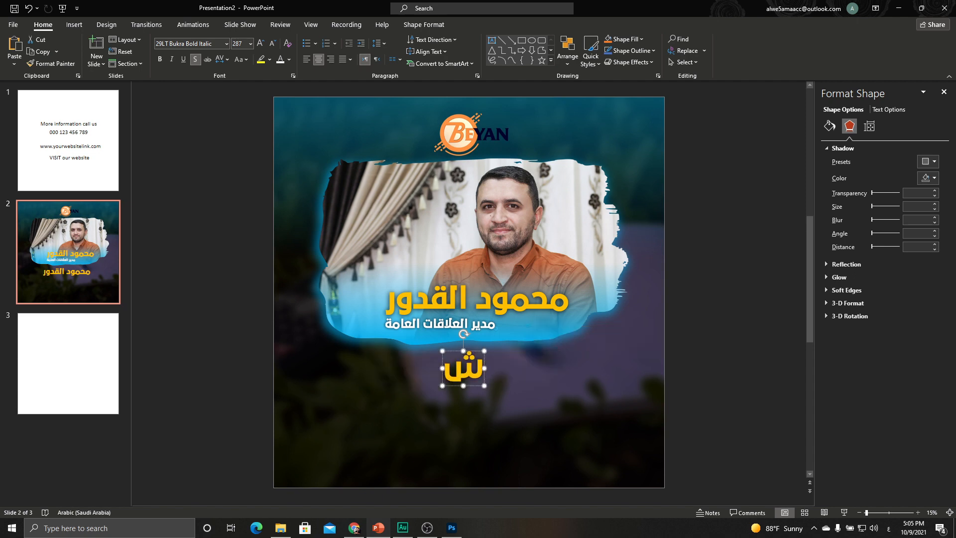
pyautogui.write('ركة البيان')
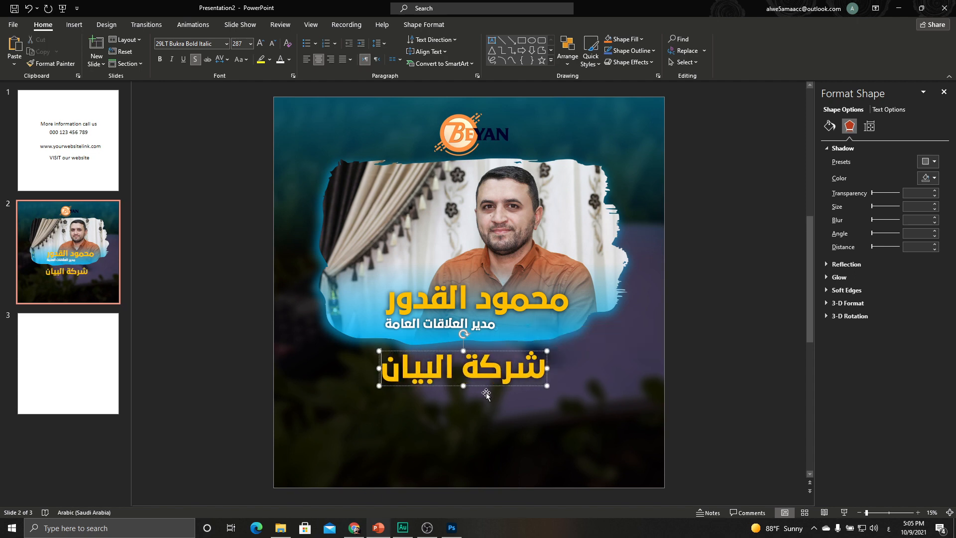
pyautogui.moveTo(485, 386); pyautogui.dragTo(490, 391)
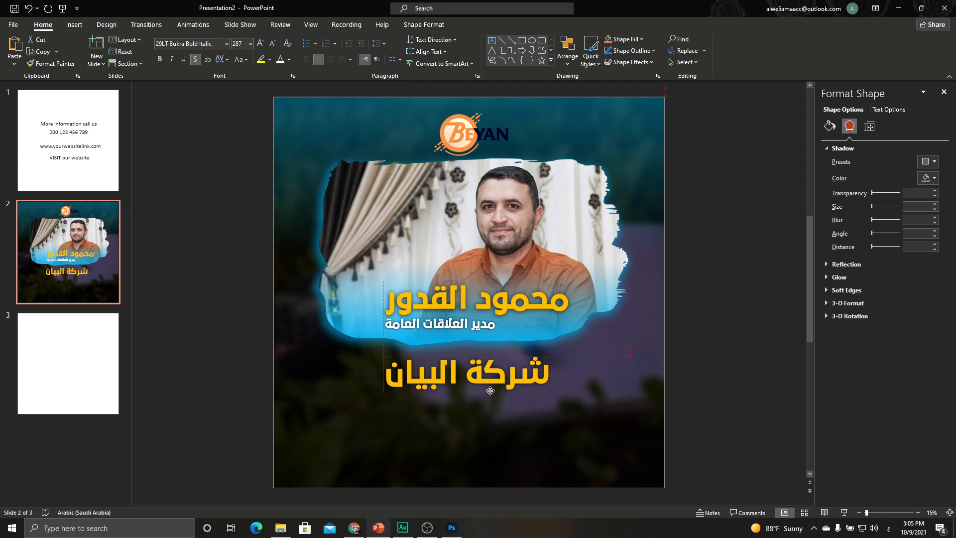
# Duplicate the company name beneath itself and retype it as للمحاسبة والتدقيق.
pyautogui.hotkey('ctrl', 'd')
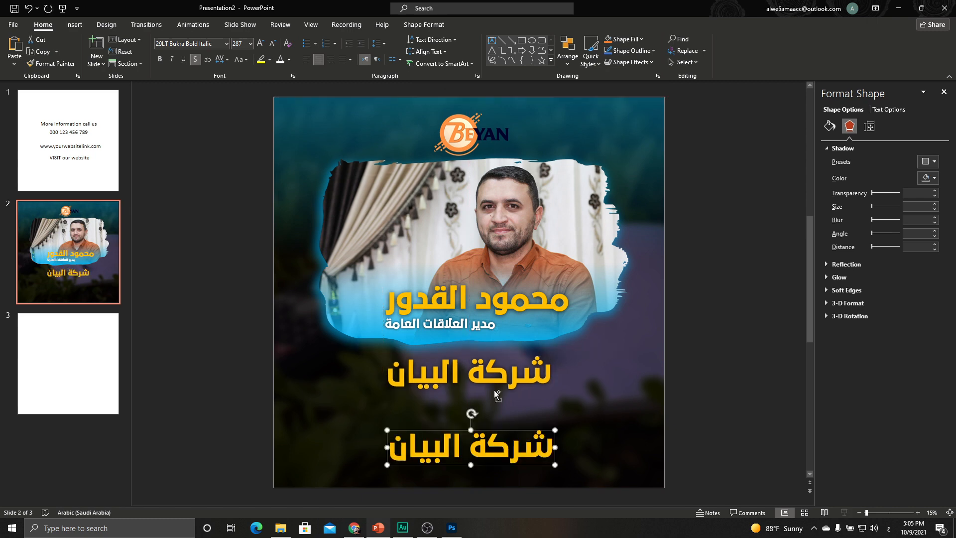
pyautogui.moveTo(501, 431); pyautogui.dragTo(497, 396)
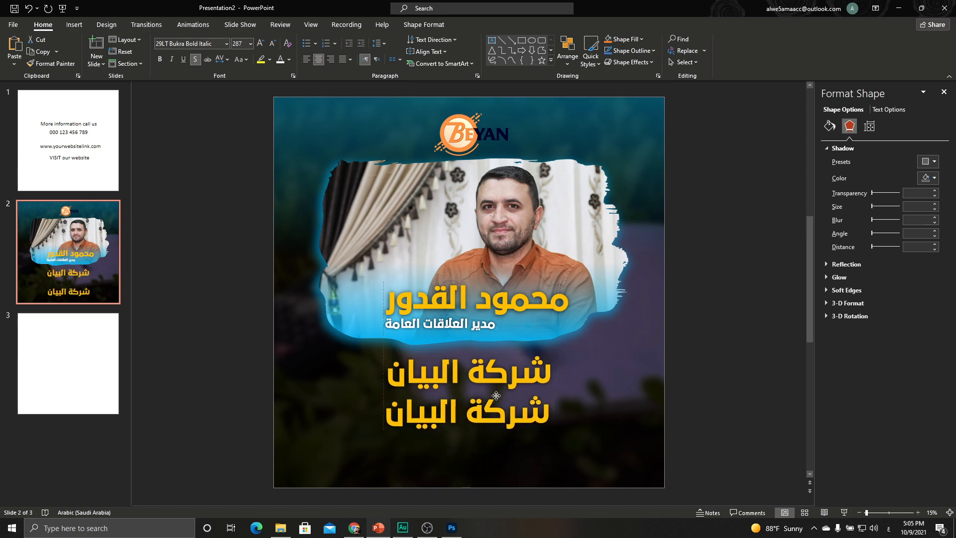
pyautogui.tripleClick(496, 415)
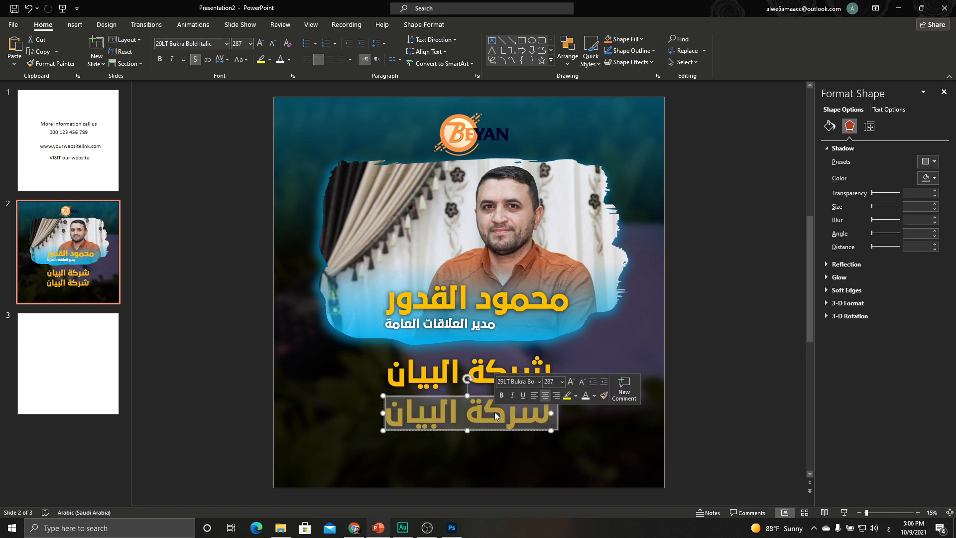
pyautogui.write('للمحاسبة والتق')
pyautogui.press('BackSpace')
pyautogui.write('دقيق')
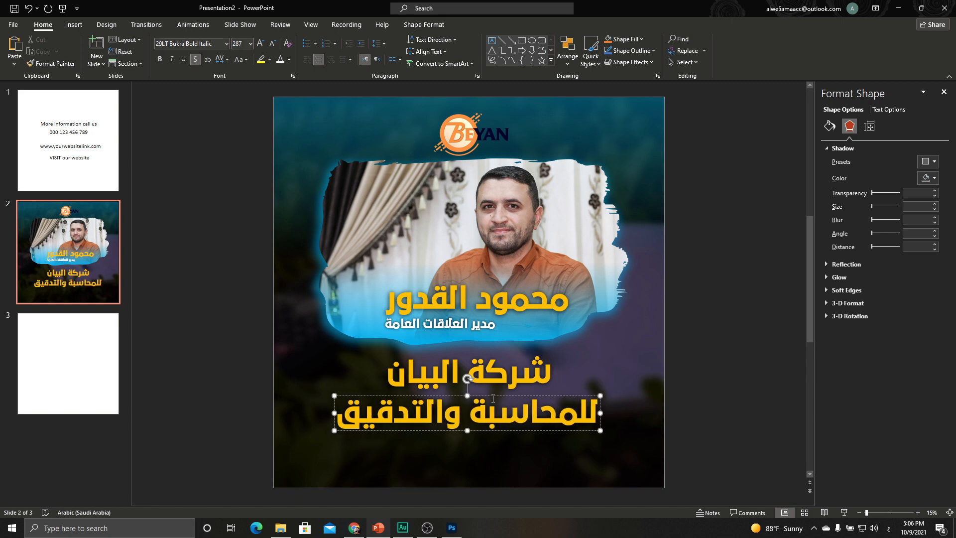
# Set the للمحاسبة والتدقيق line in mohammad bold art 1 and colour it white.
pyautogui.click(494, 396)
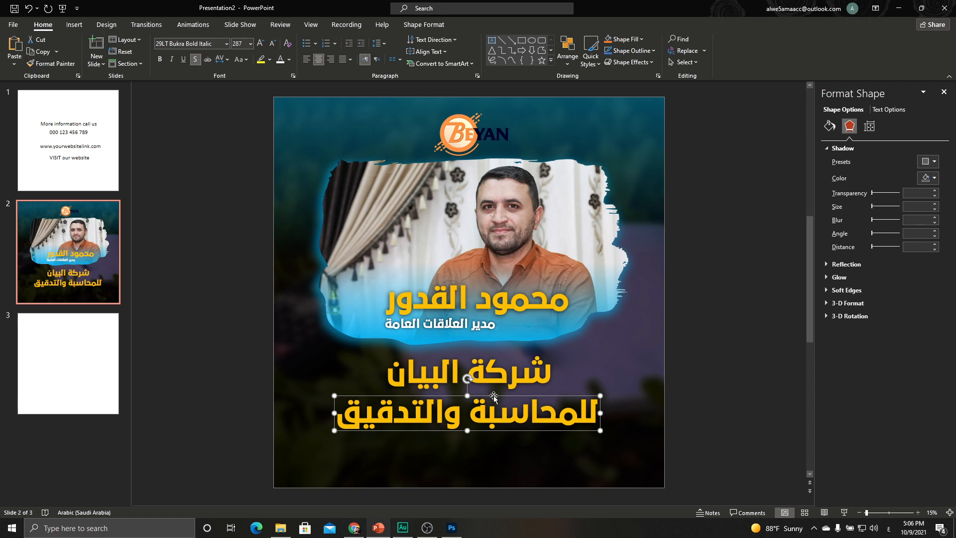
pyautogui.click(185, 43)
pyautogui.write('mohammad bold art 1')
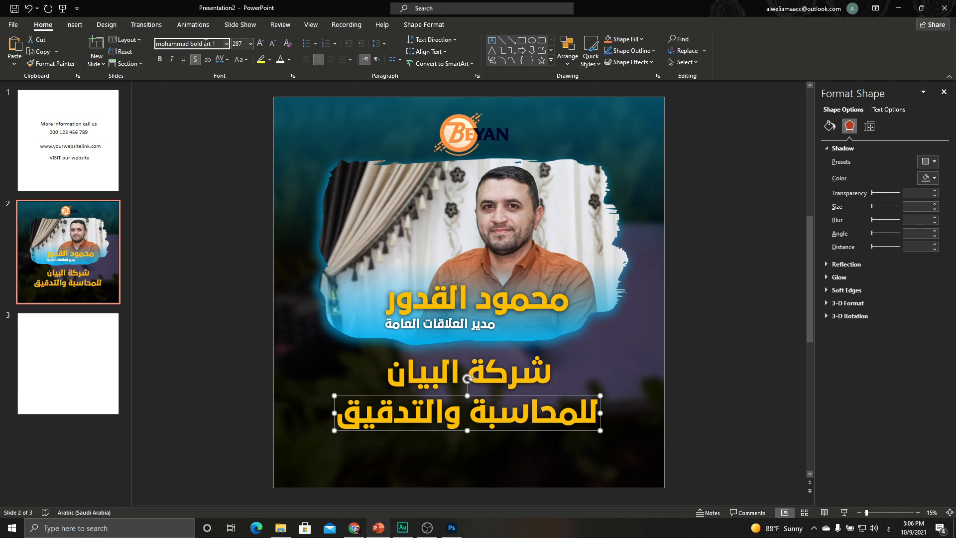
pyautogui.press('Return')
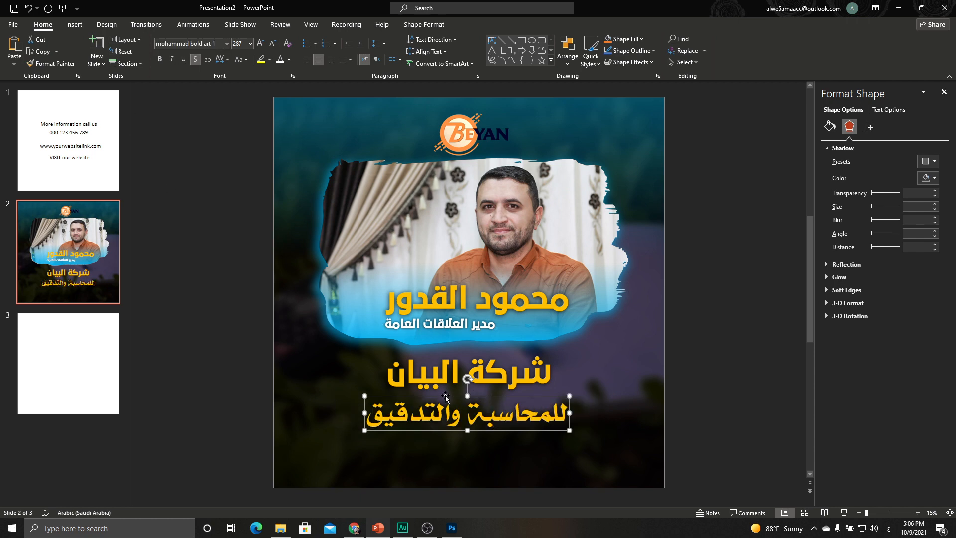
pyautogui.click(280, 59)
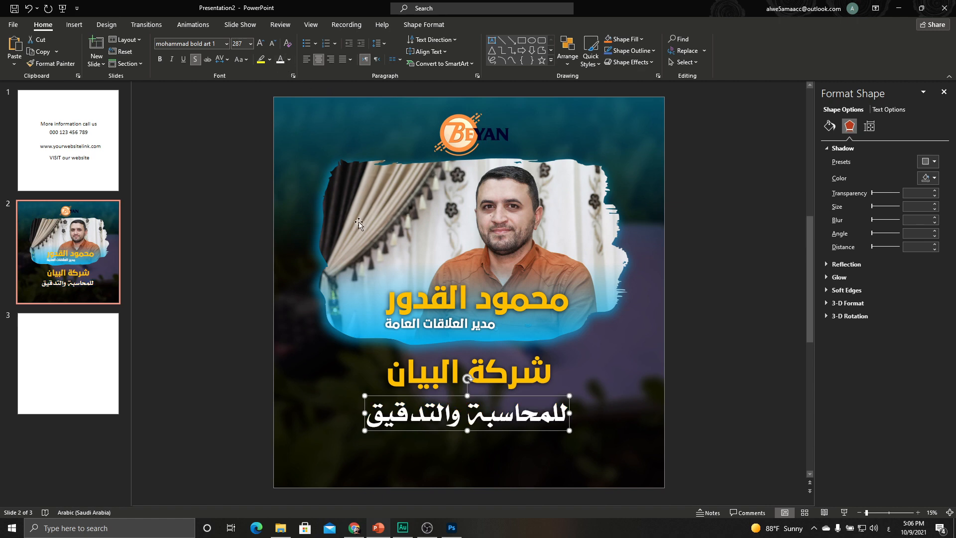
# Colour the للمحاسبة والتدقيق line light blue and nudge it slightly upward.
pyautogui.click(289, 60)
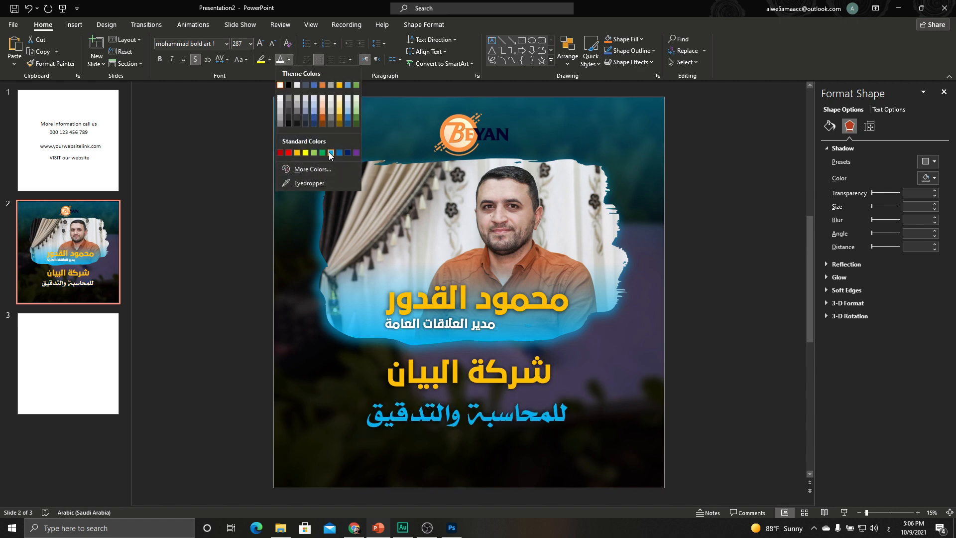
pyautogui.click(331, 154)
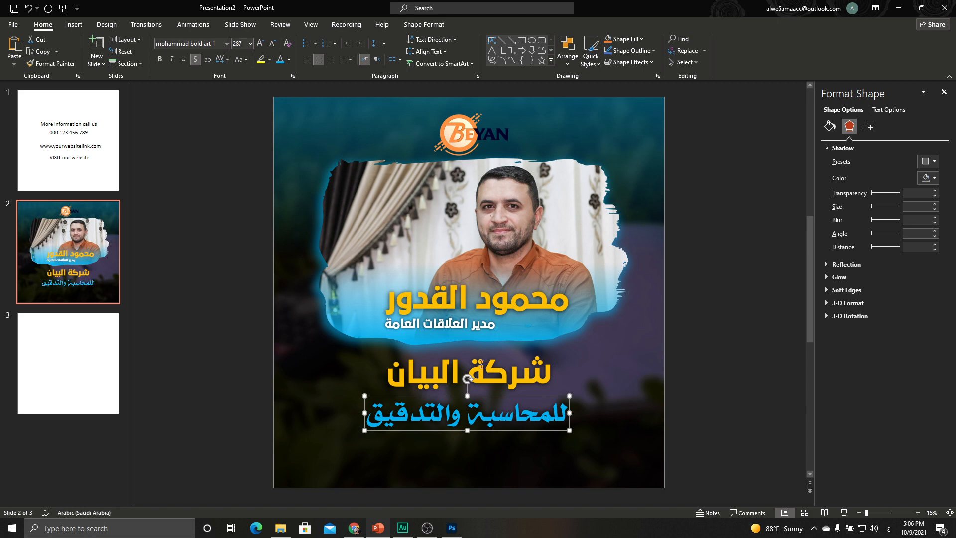
pyautogui.moveTo(450, 392); pyautogui.dragTo(448, 393)
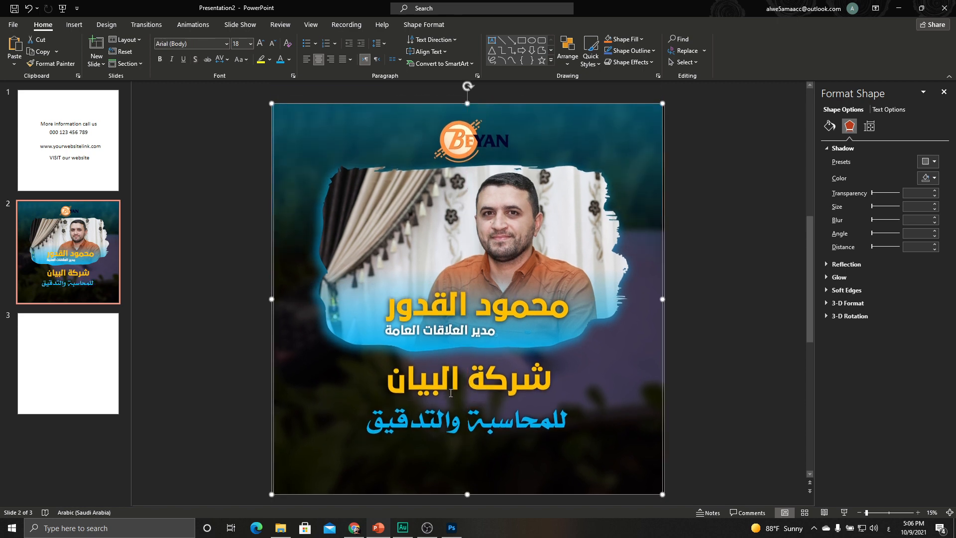
pyautogui.hotkey('ctrl', 'z')
pyautogui.click(451, 418)
pyautogui.moveTo(495, 395); pyautogui.dragTo(494, 387)
# Shrink the yellow شركة البيان two font sizes and reposition it above the blue line.
pyautogui.click(480, 373)
pyautogui.moveTo(492, 355); pyautogui.dragTo(496, 351)
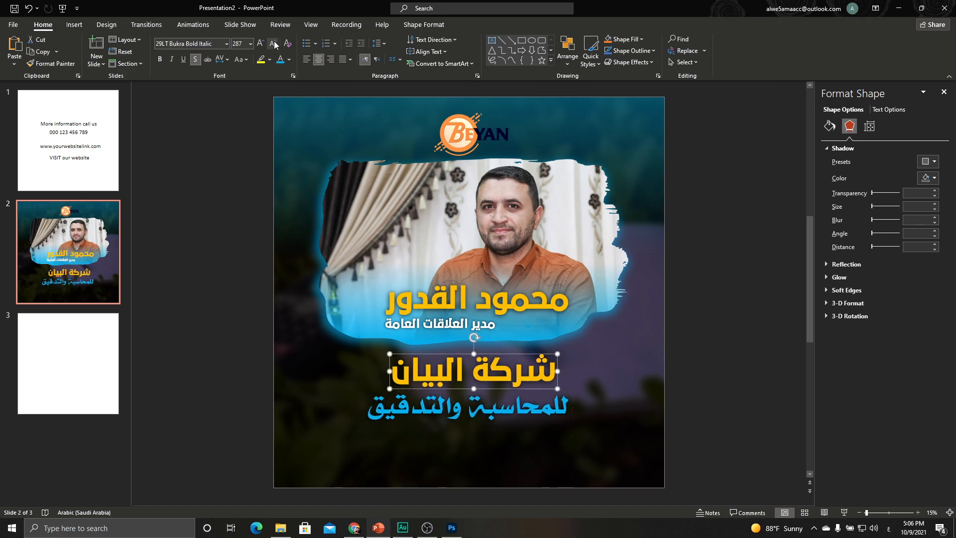
pyautogui.click(272, 44)
pyautogui.click(272, 43)
pyautogui.moveTo(494, 354)
pyautogui.mouseDown()
pyautogui.moveTo(506, 354)
pyautogui.moveTo(488, 361)
pyautogui.mouseUp()
pyautogui.click(497, 404)
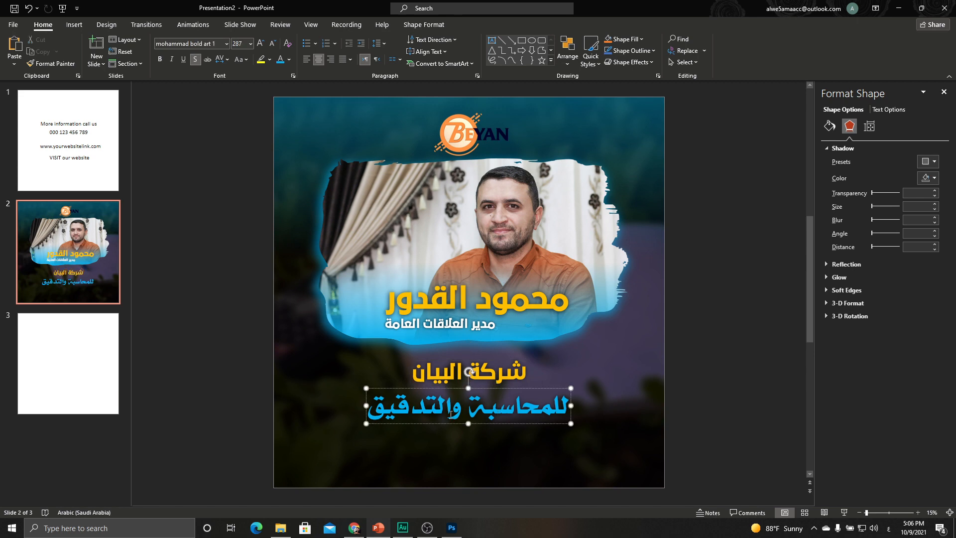
pyautogui.click(648, 425)
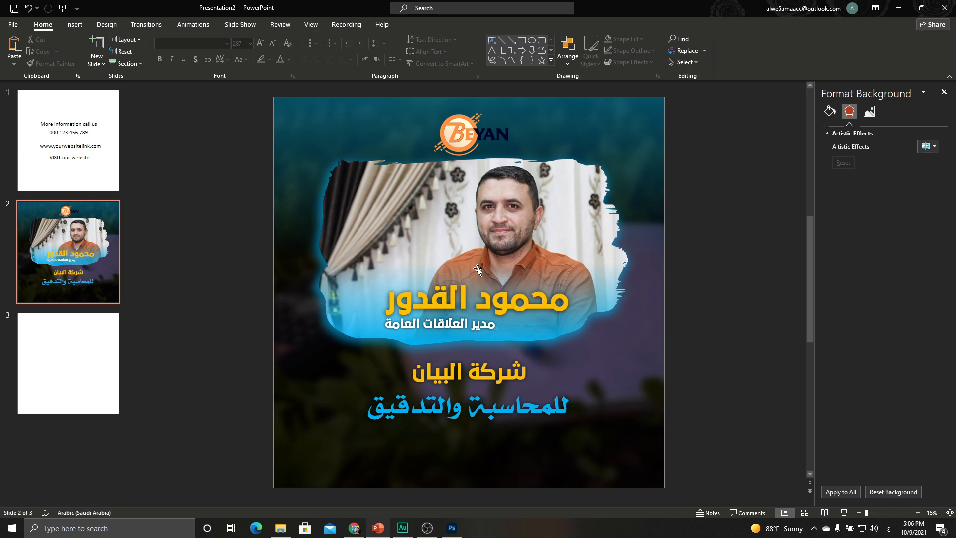
# Draw a rounded rectangle below the text and round its corners into a full pill shape.
pyautogui.click(74, 24)
pyautogui.click(160, 67)
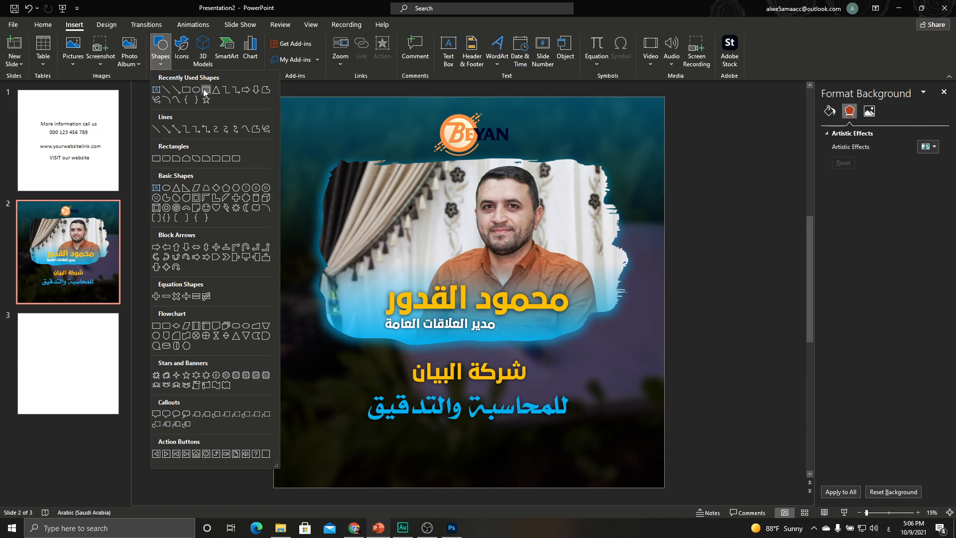
pyautogui.click(197, 91)
pyautogui.moveTo(403, 441); pyautogui.dragTo(519, 469)
pyautogui.moveTo(406, 440); pyautogui.dragTo(475, 452)
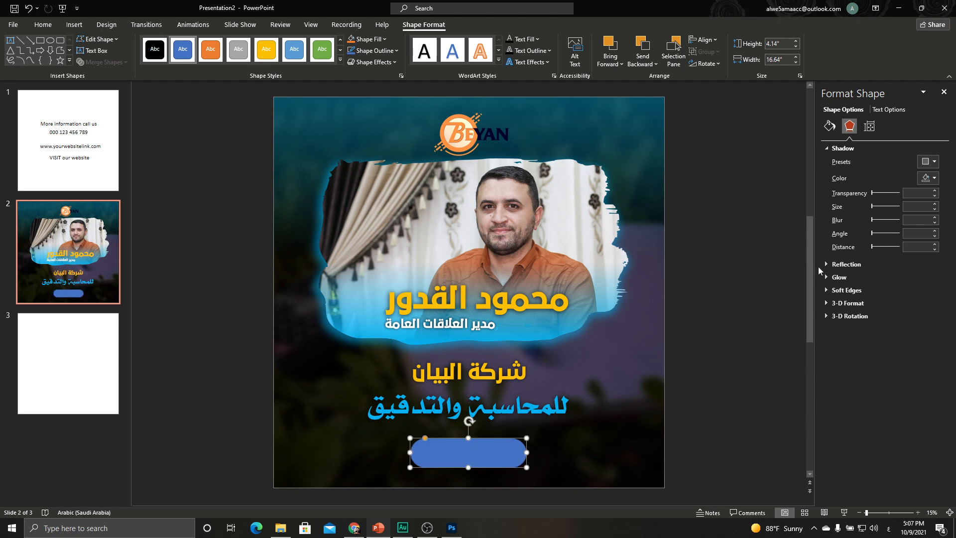
# Remove the button's outline and fill it light blue.
pyautogui.click(829, 127)
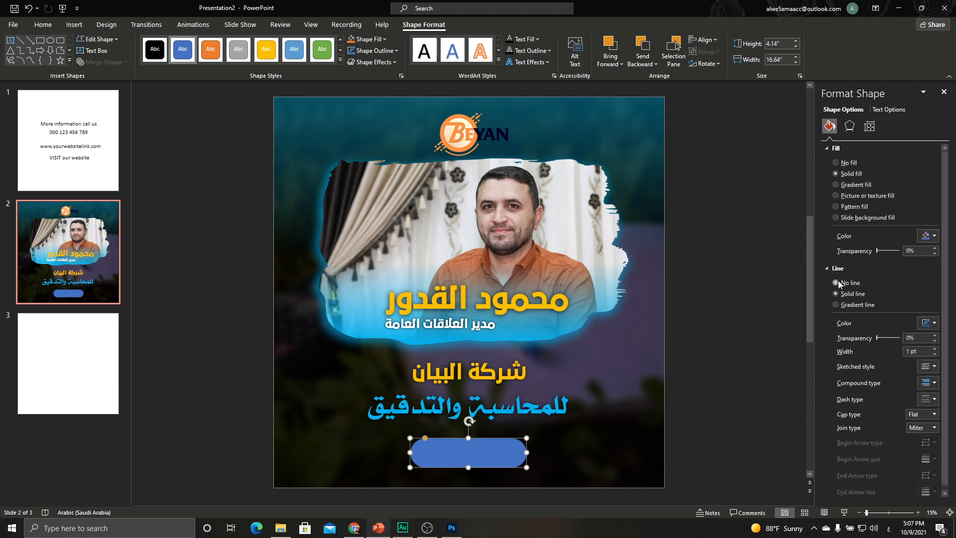
pyautogui.click(836, 282)
pyautogui.click(929, 235)
pyautogui.click(926, 330)
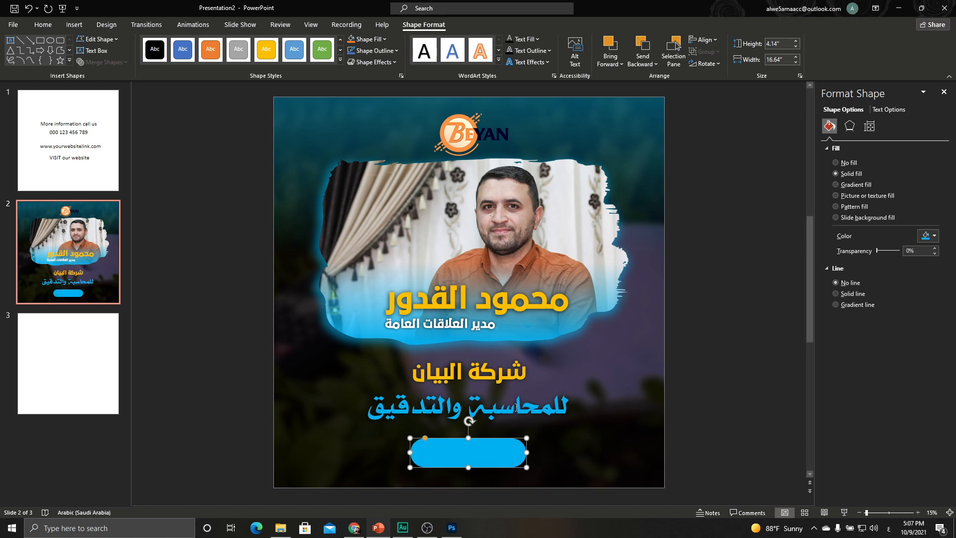
# Copy the white subtitle onto the button, replace its text with اطلب خدمتك, and centre it.
pyautogui.click(448, 343)
pyautogui.click(432, 335)
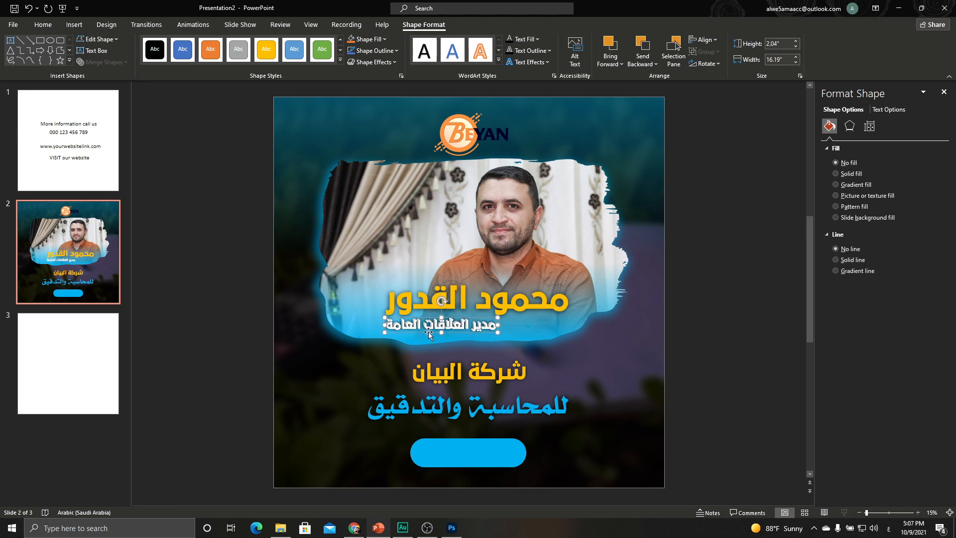
pyautogui.moveTo(484, 318); pyautogui.dragTo(509, 445)
pyautogui.tripleClick(483, 457)
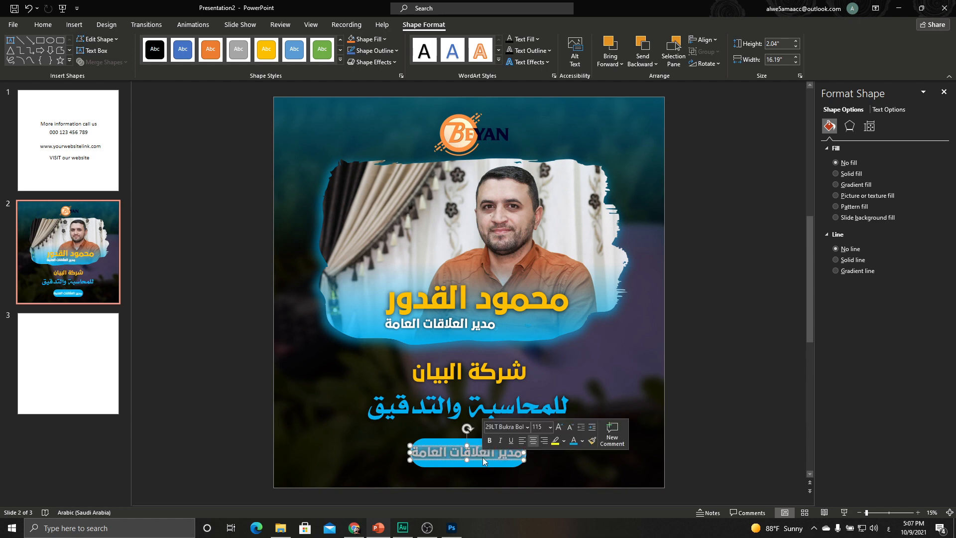
pyautogui.press('BackSpace')
pyautogui.write('اطلب خدم')
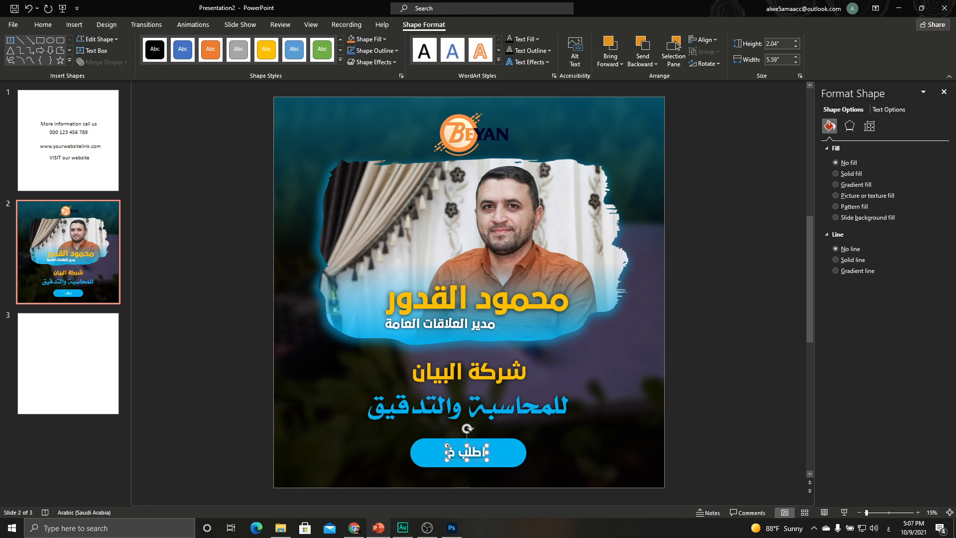
pyautogui.write('تك')
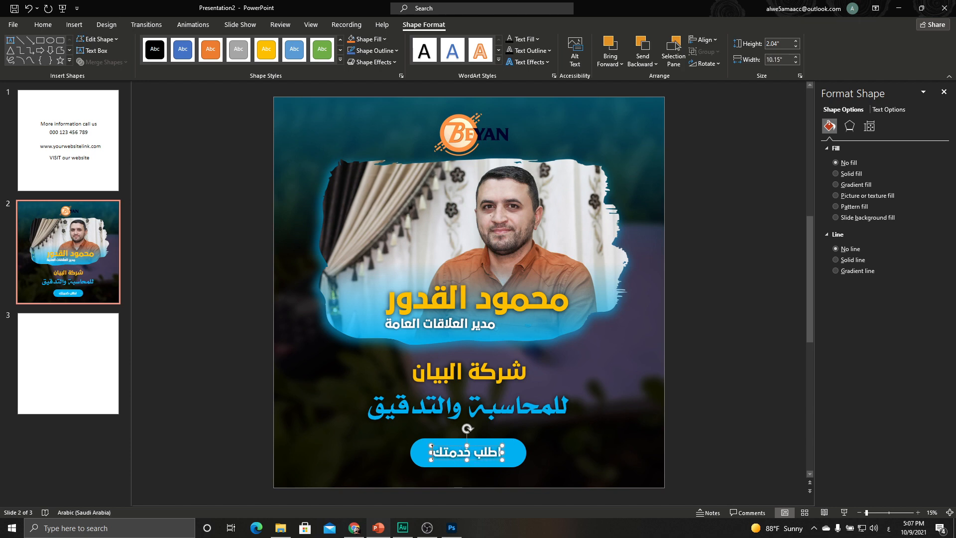
pyautogui.moveTo(492, 445); pyautogui.dragTo(493, 444)
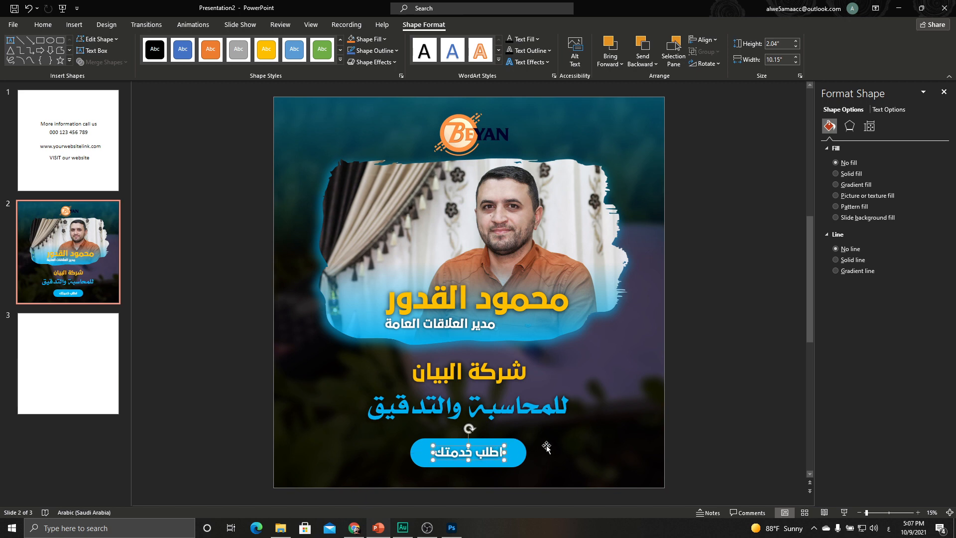
pyautogui.click(546, 445)
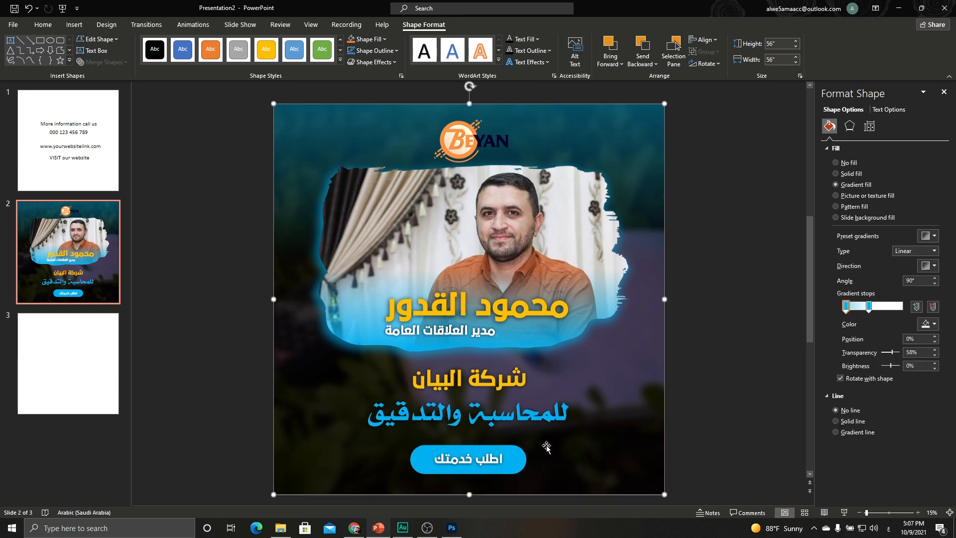
# Insert a house icon, move it lower right, colour it light blue, and shrink it.
pyautogui.click(74, 25)
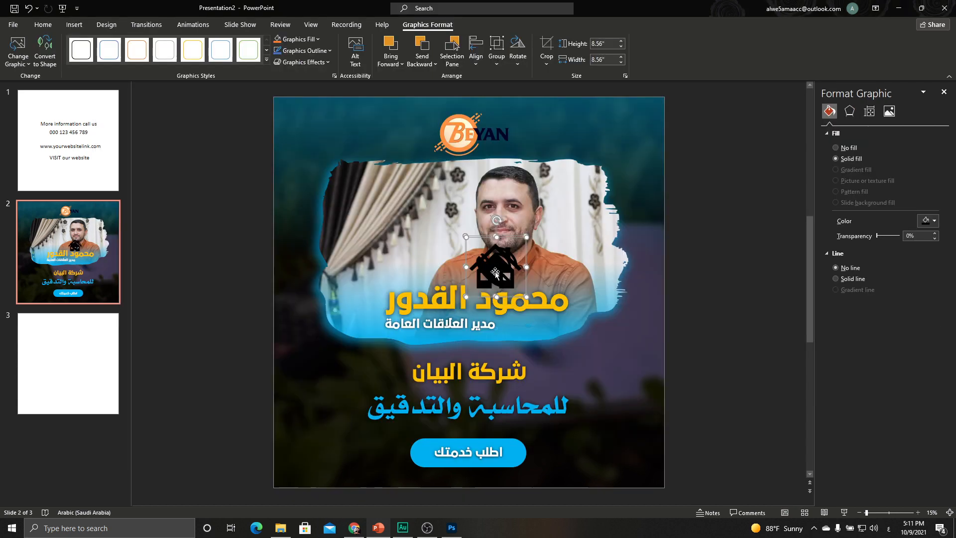
pyautogui.moveTo(495, 270); pyautogui.dragTo(631, 370)
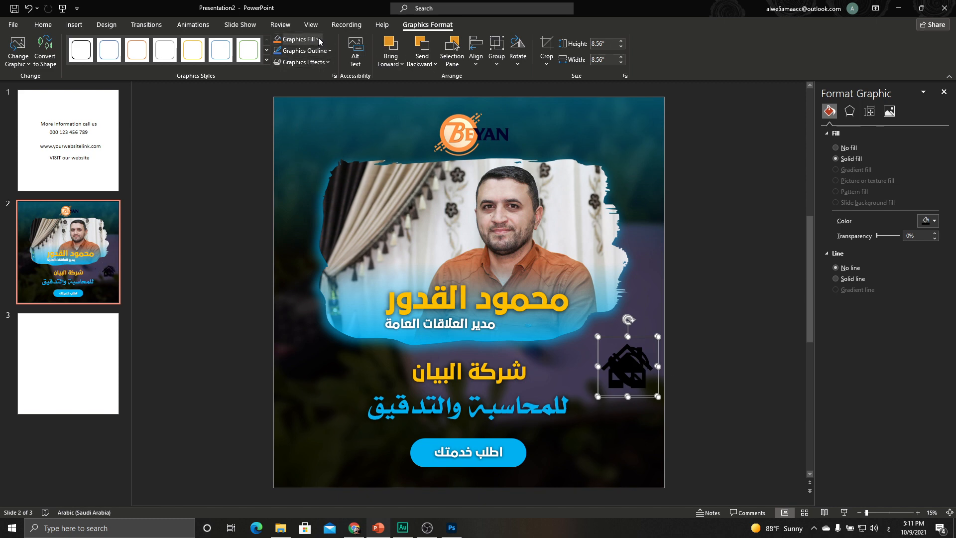
pyautogui.click(298, 39)
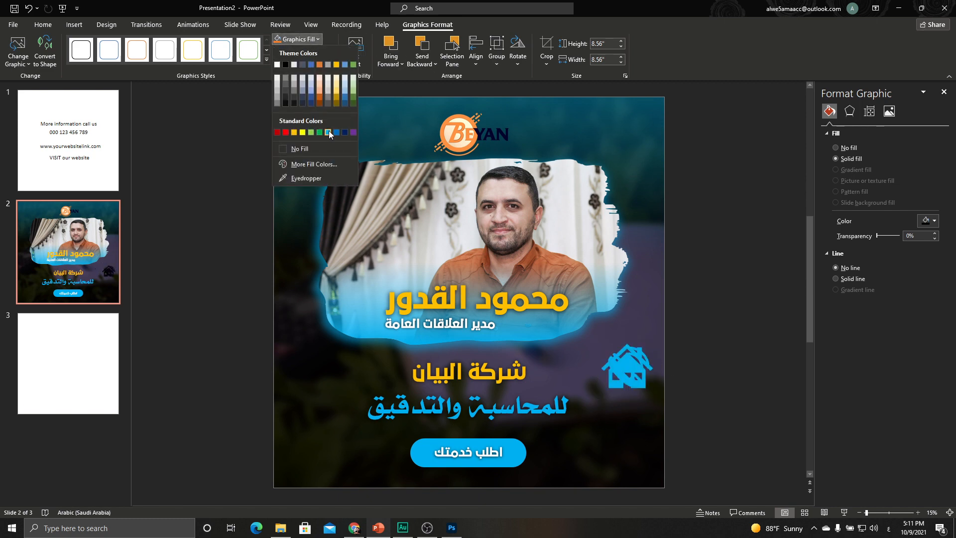
pyautogui.click(329, 133)
pyautogui.moveTo(644, 354); pyautogui.dragTo(637, 359)
pyautogui.click(711, 367)
# Add a phone icon, place phone bottom-left and house bottom-right, and shrink both together.
pyautogui.click(618, 377)
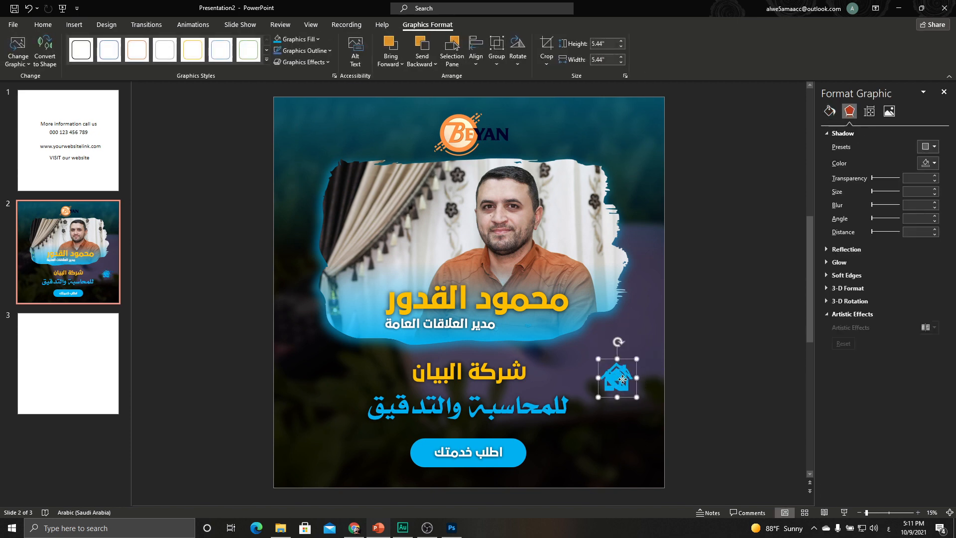
pyautogui.hotkey('ctrl', 'v')
pyautogui.moveTo(626, 424); pyautogui.dragTo(294, 467)
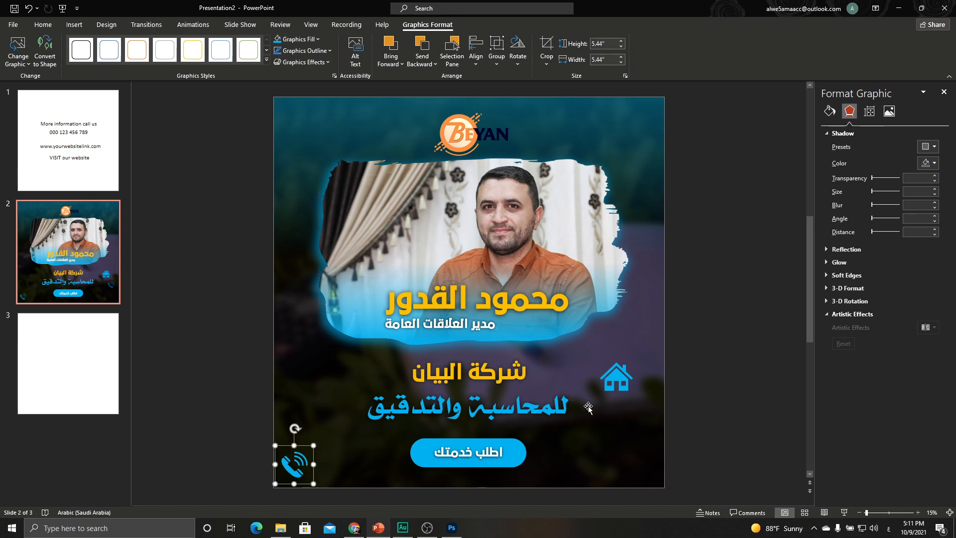
pyautogui.moveTo(617, 377); pyautogui.dragTo(642, 454)
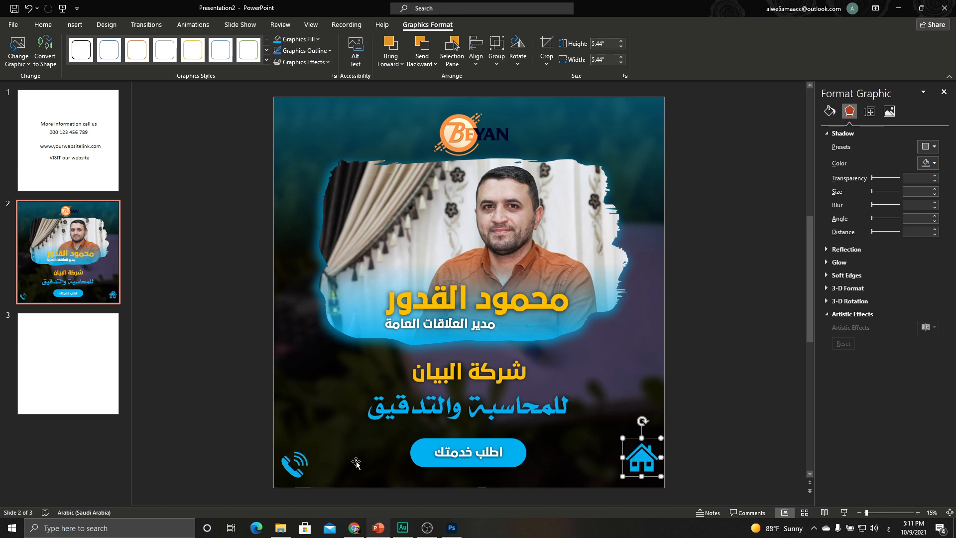
pyautogui.keyDown('shift'); pyautogui.click(297, 466); pyautogui.keyUp('shift')
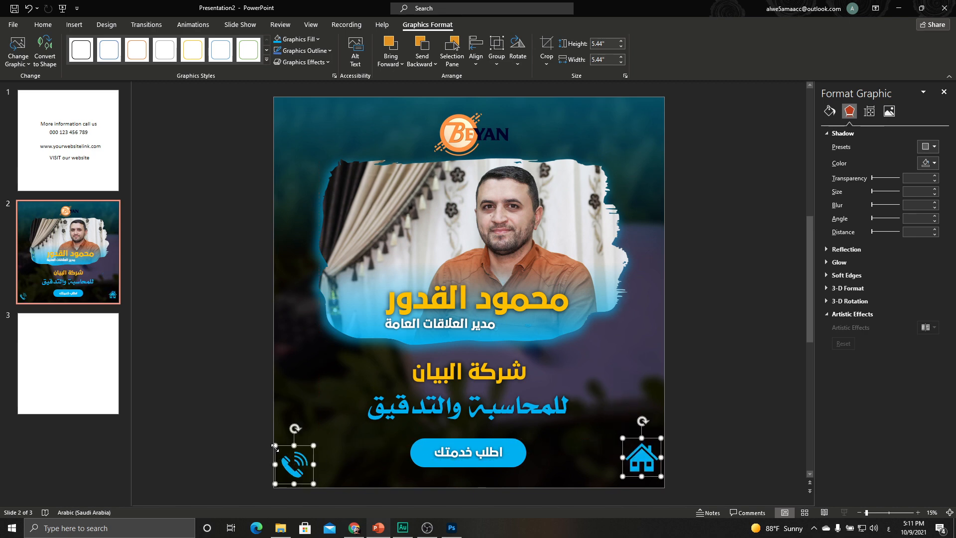
pyautogui.moveTo(276, 447); pyautogui.dragTo(297, 465)
# Nudge the house icon slightly lower in the bottom-right corner.
pyautogui.press('Escape')
pyautogui.click(620, 441)
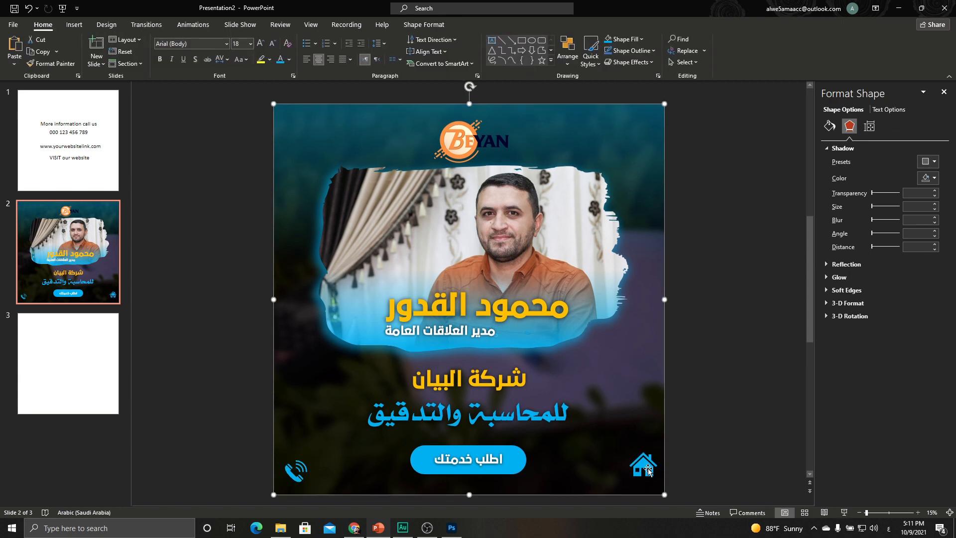
pyautogui.click(646, 470)
pyautogui.moveTo(647, 455); pyautogui.dragTo(647, 464)
# Copy the four contact text boxes from slide 1 onto the card, bold them, and move them right.
pyautogui.click(34, 139)
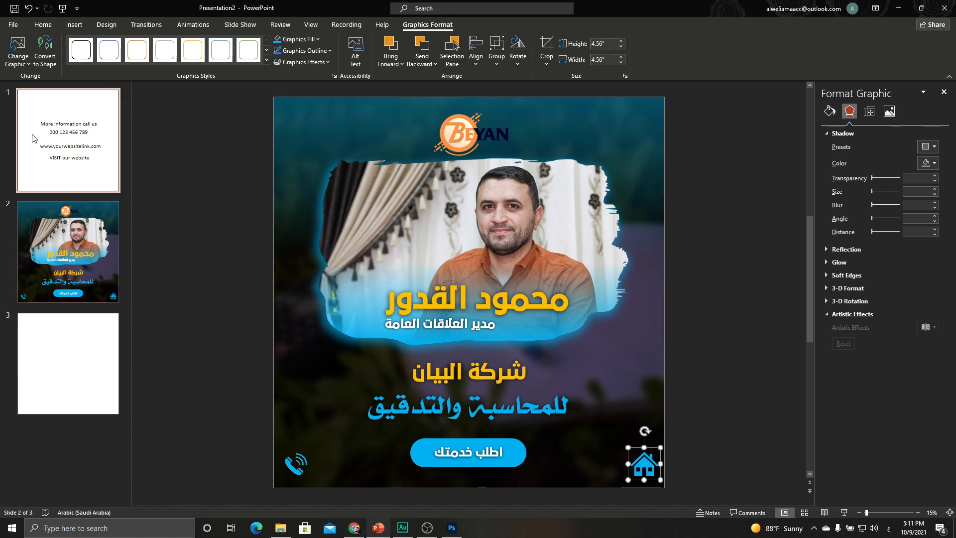
pyautogui.click(403, 231)
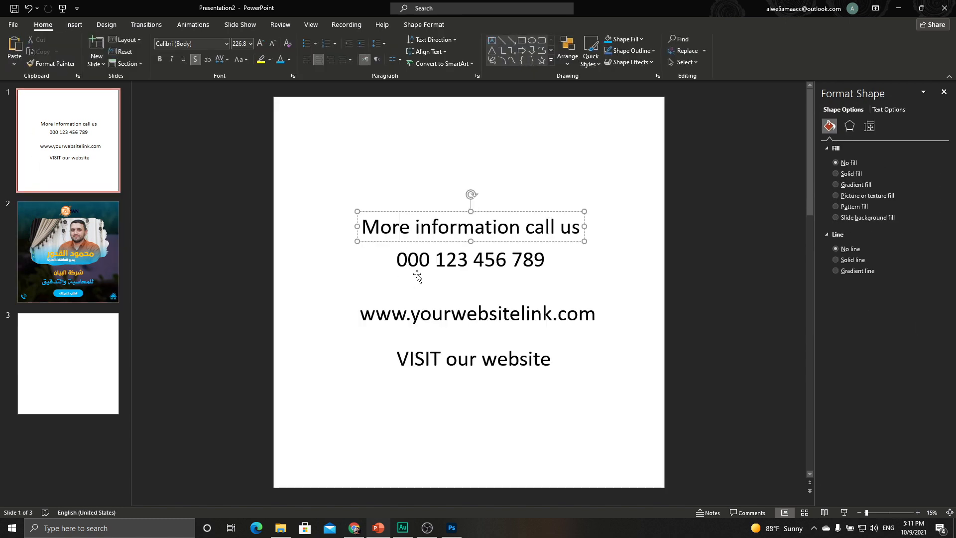
pyautogui.moveTo(306, 153); pyautogui.dragTo(651, 447)
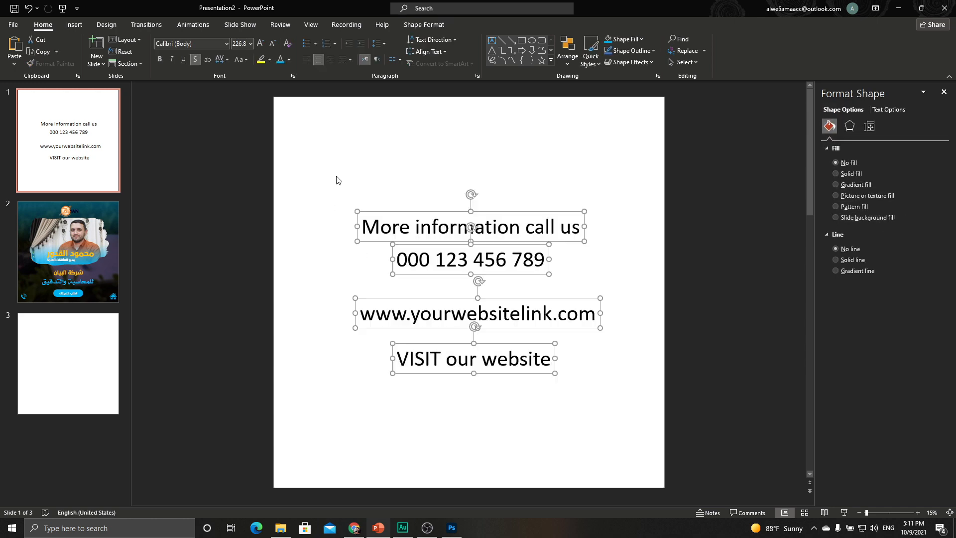
pyautogui.hotkey('ctrl', 'z')
pyautogui.click(107, 245)
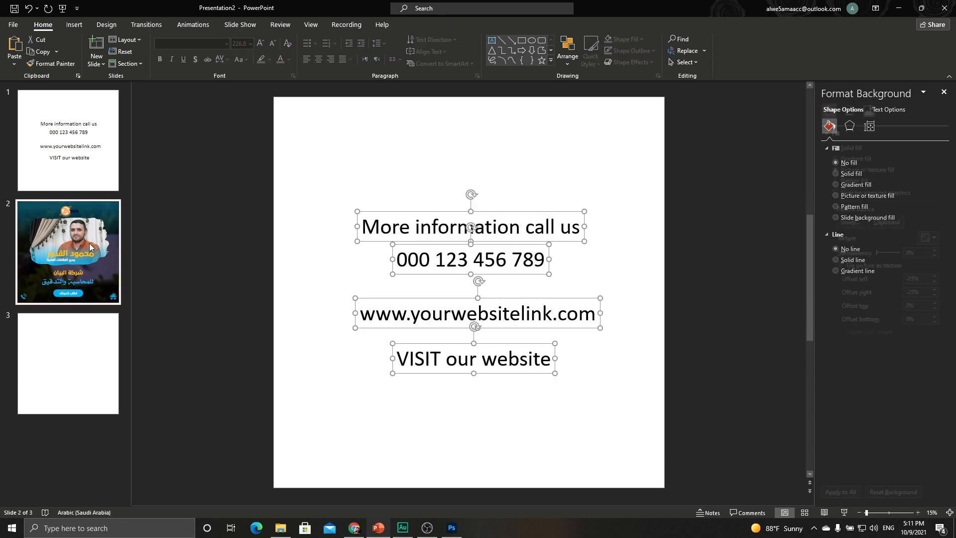
pyautogui.hotkey('ctrl', 'v')
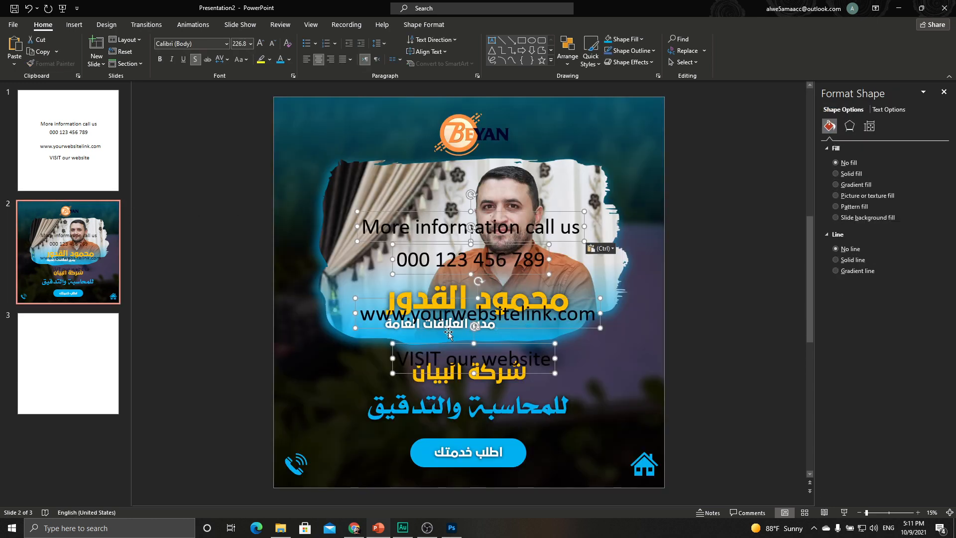
pyautogui.click(160, 59)
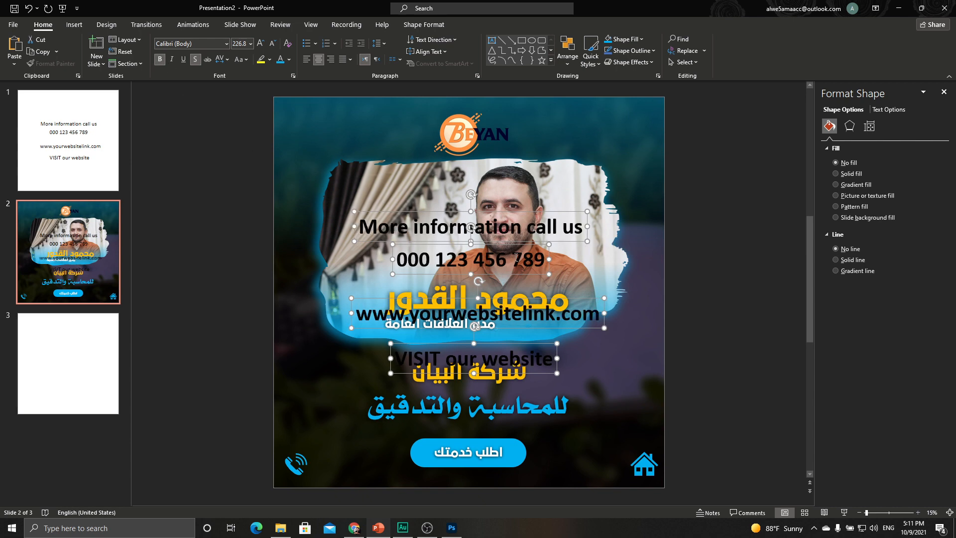
pyautogui.moveTo(574, 243); pyautogui.dragTo(766, 289)
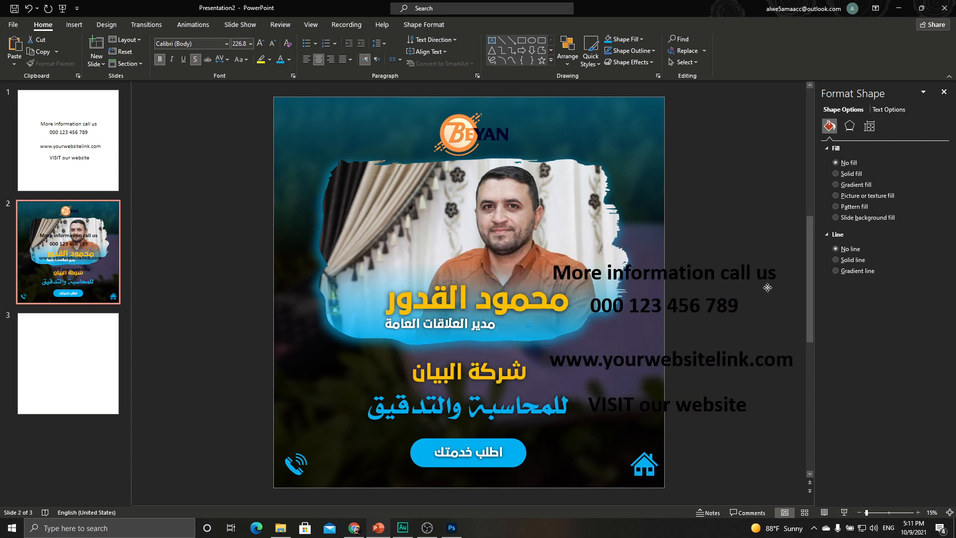
pyautogui.press('Escape')
# Make the More information call us and website lines orange-gold at size 88.
pyautogui.click(698, 269)
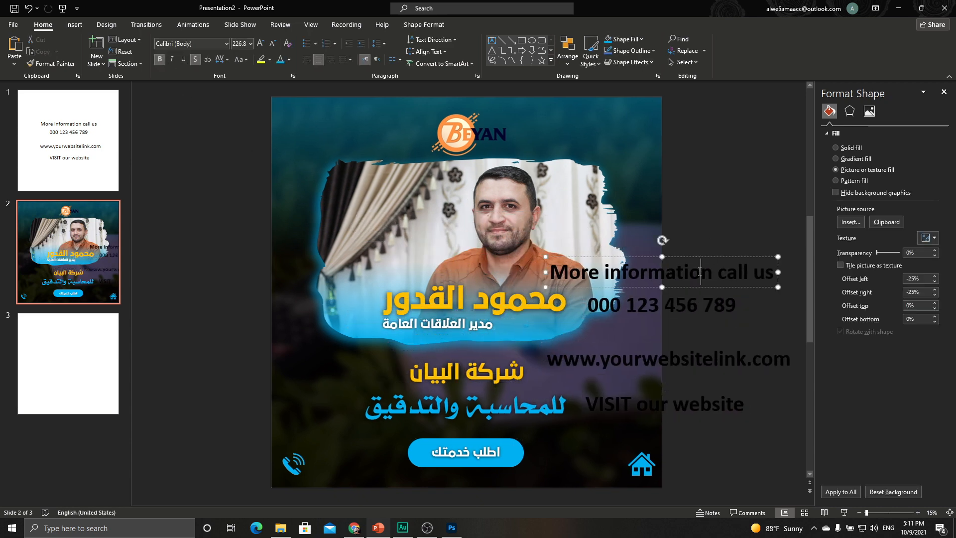
pyautogui.keyDown('shift'); pyautogui.click(694, 348); pyautogui.keyUp('shift')
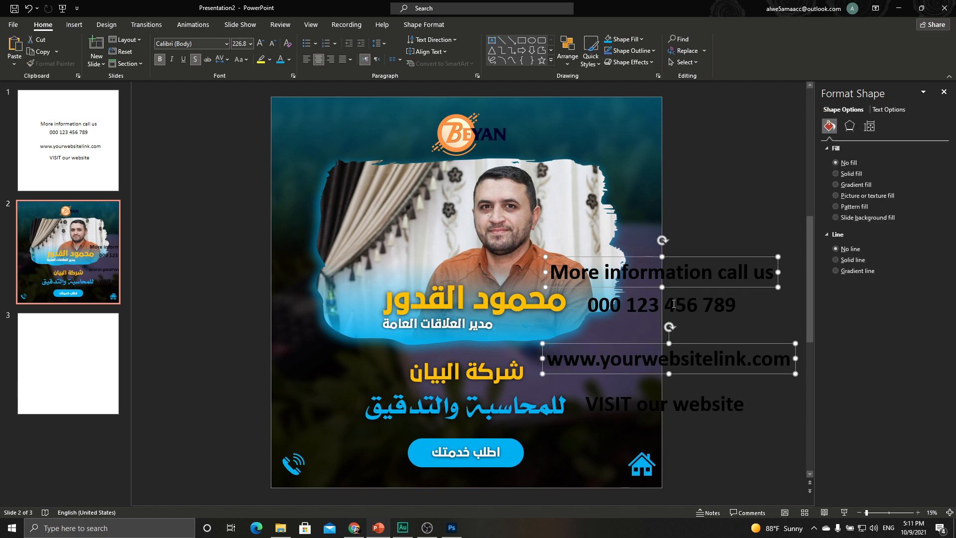
pyautogui.click(288, 59)
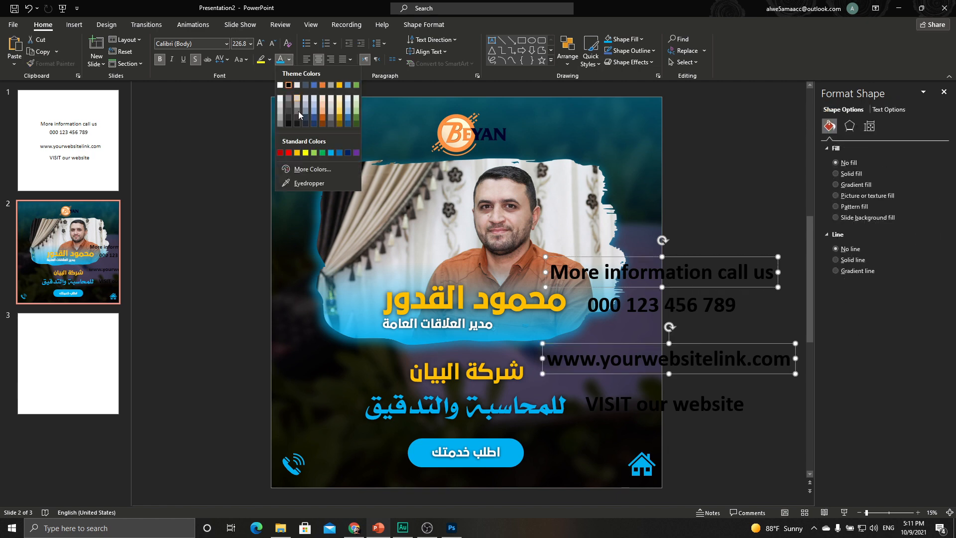
pyautogui.click(297, 157)
pyautogui.hotkey('ctrl', 'z')
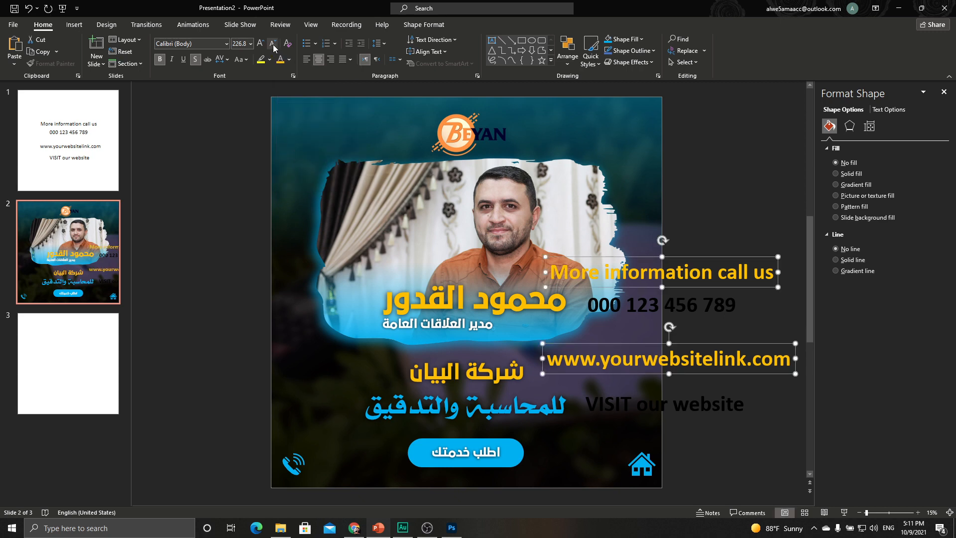
pyautogui.click(272, 44)
pyautogui.click(273, 44)
pyautogui.click(272, 44)
pyautogui.click(273, 44)
pyautogui.click(273, 44)
# Move 'More information call us' beside the phone icon in the bottom-left corner.
pyautogui.click(710, 292)
pyautogui.click(706, 258)
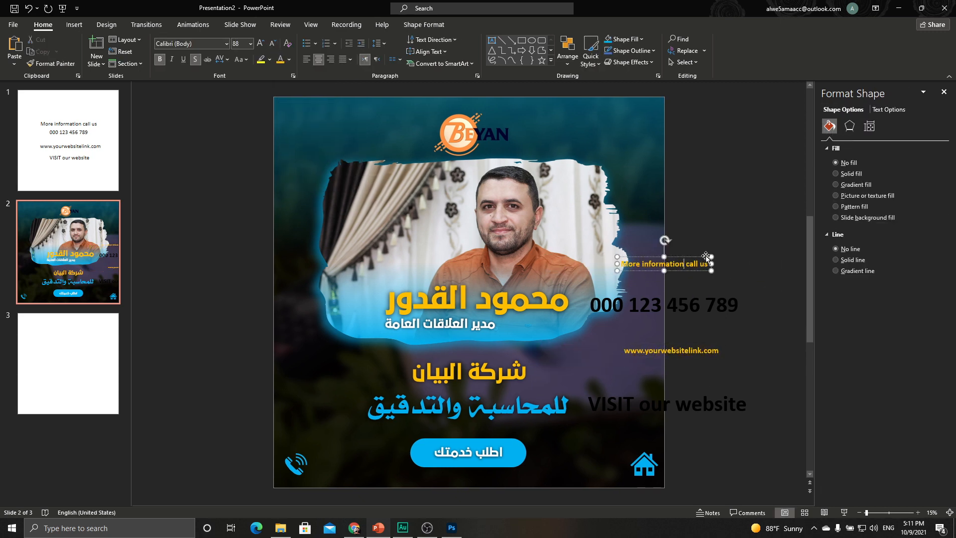
pyautogui.moveTo(706, 256); pyautogui.dragTo(395, 451)
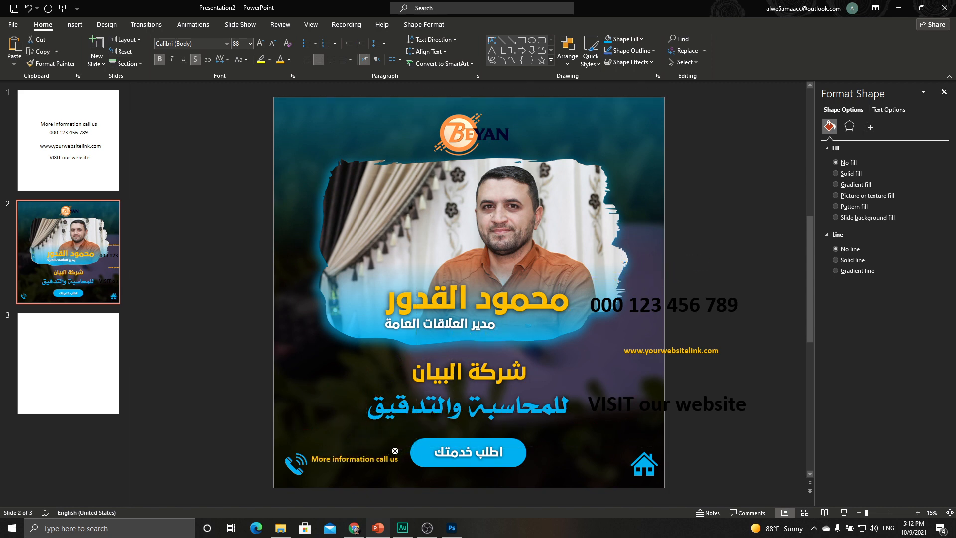
# Make the phone number light blue, shrink it to 110, and place it under 'More information call us'.
pyautogui.click(659, 309)
pyautogui.click(714, 288)
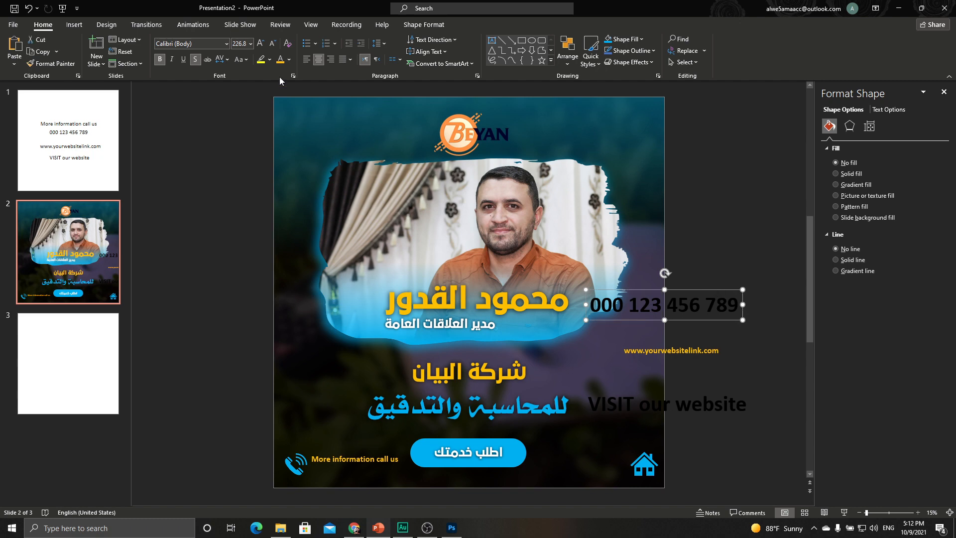
pyautogui.click(290, 59)
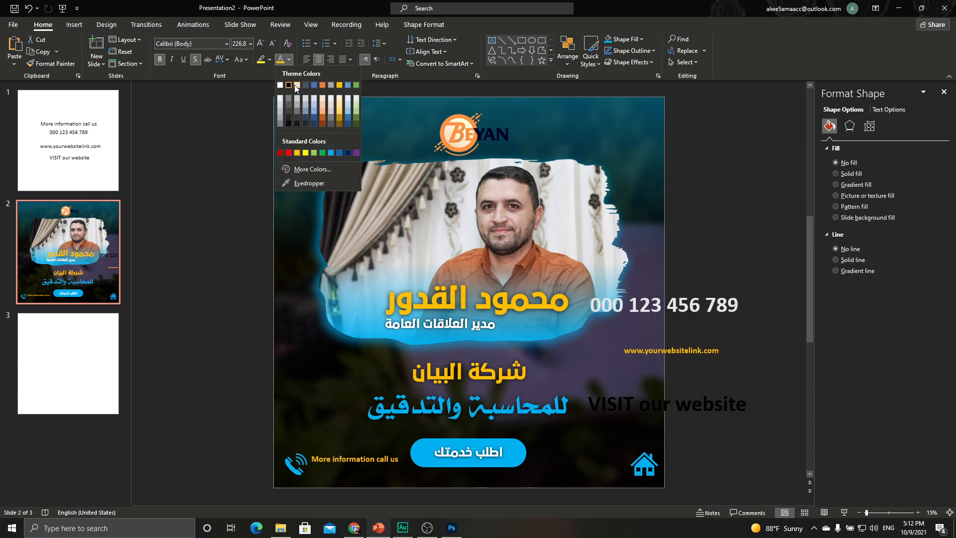
pyautogui.click(332, 155)
pyautogui.click(272, 47)
pyautogui.click(272, 47)
pyautogui.click(273, 48)
pyautogui.click(273, 48)
pyautogui.moveTo(683, 290); pyautogui.dragTo(371, 463)
# Move the website link to the bottom right beside the house icon and make it slightly smaller.
pyautogui.click(709, 345)
pyautogui.moveTo(709, 344); pyautogui.dragTo(621, 447)
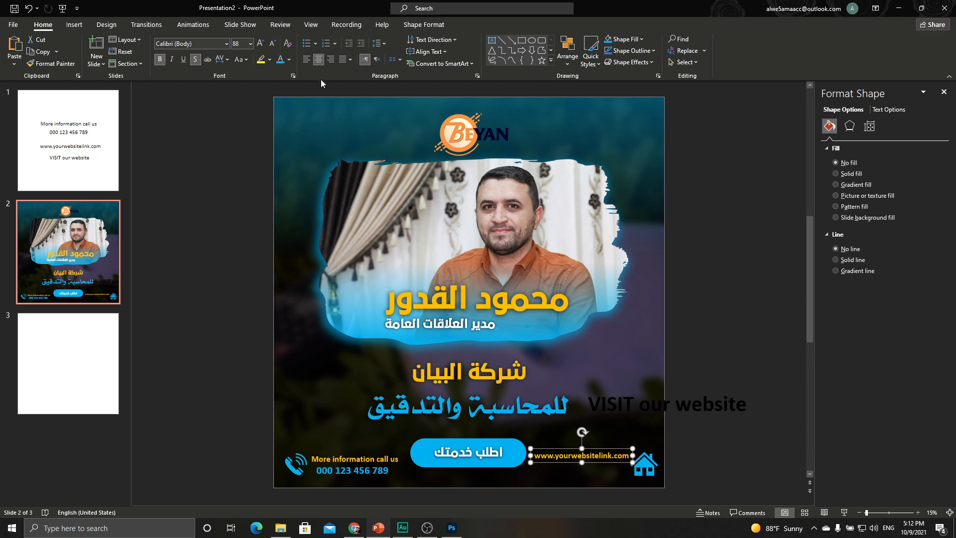
pyautogui.click(273, 44)
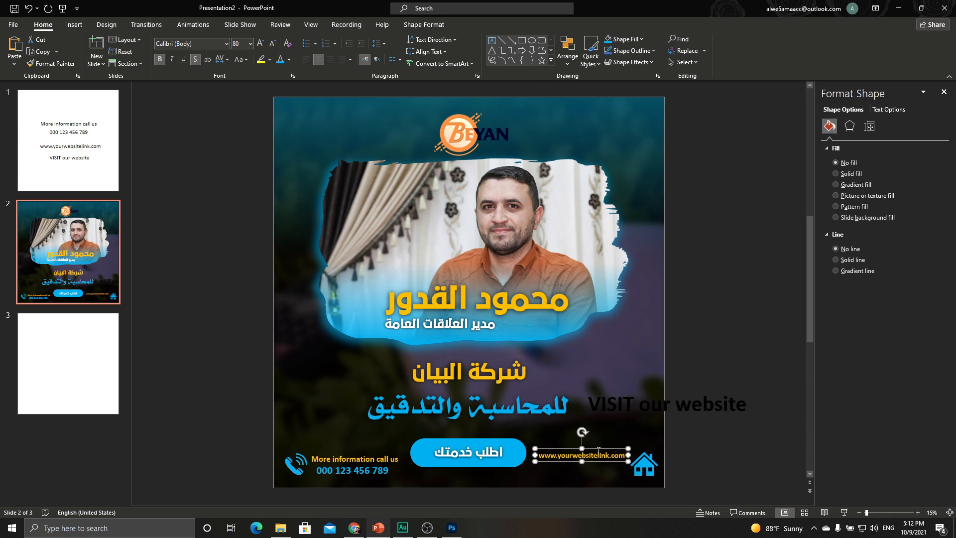
pyautogui.moveTo(599, 450); pyautogui.dragTo(602, 453)
# Color 'VISIT our website' blue, shrink it to 96, and place it under the website link.
pyautogui.click(713, 397)
pyautogui.click(719, 392)
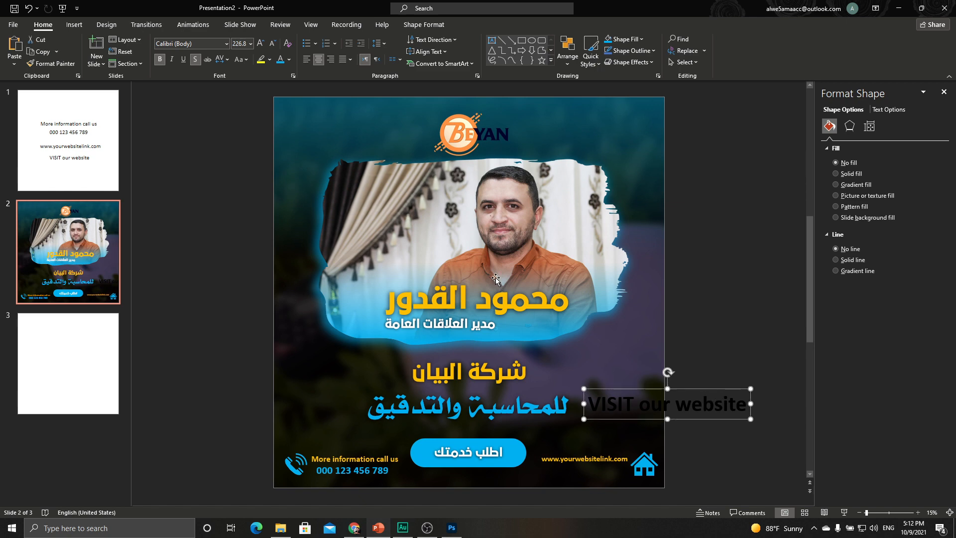
pyautogui.click(280, 59)
pyautogui.click(273, 44)
pyautogui.click(273, 44)
pyautogui.click(273, 45)
pyautogui.click(273, 45)
pyautogui.click(273, 45)
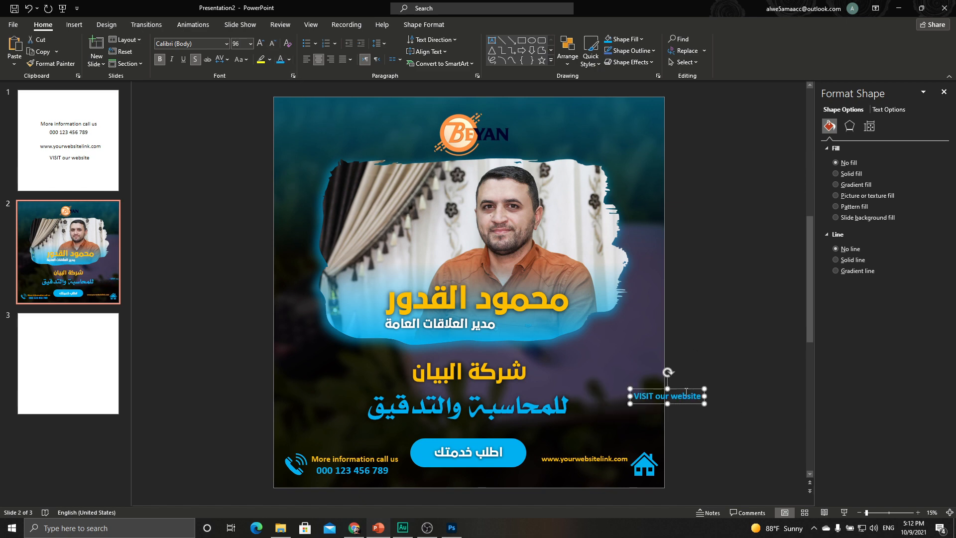
pyautogui.moveTo(686, 392); pyautogui.dragTo(605, 463)
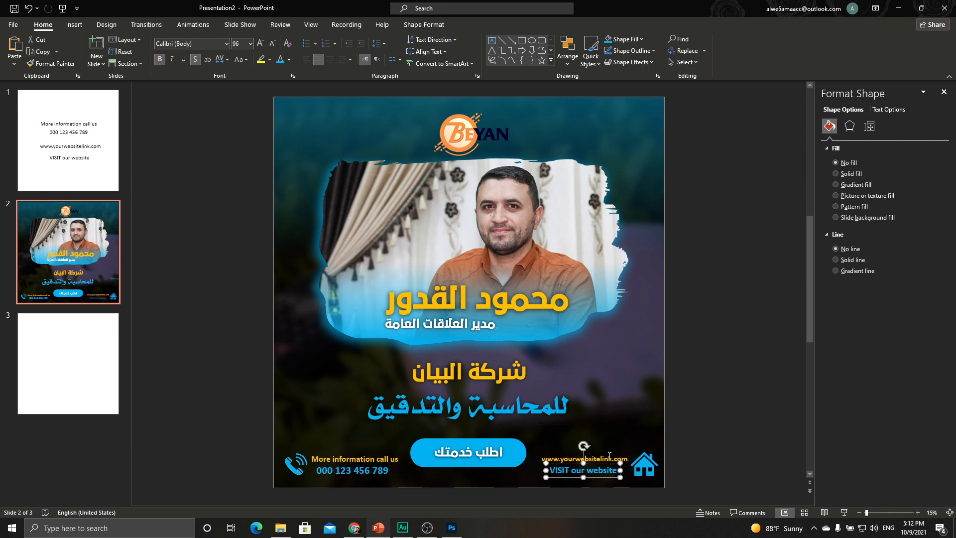
pyautogui.click(726, 408)
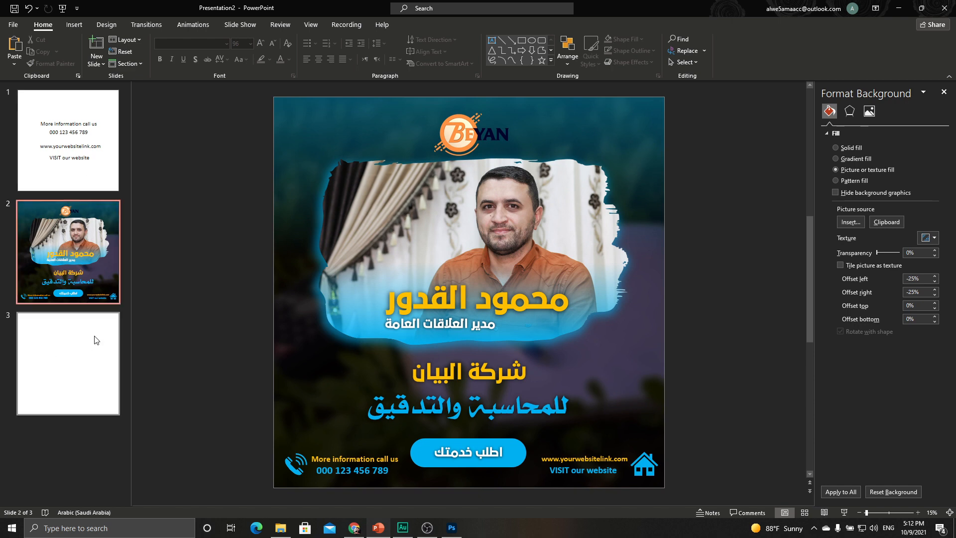
# Insert a rectangle and shrink it to a tiny 0.28-inch square.
pyautogui.click(74, 24)
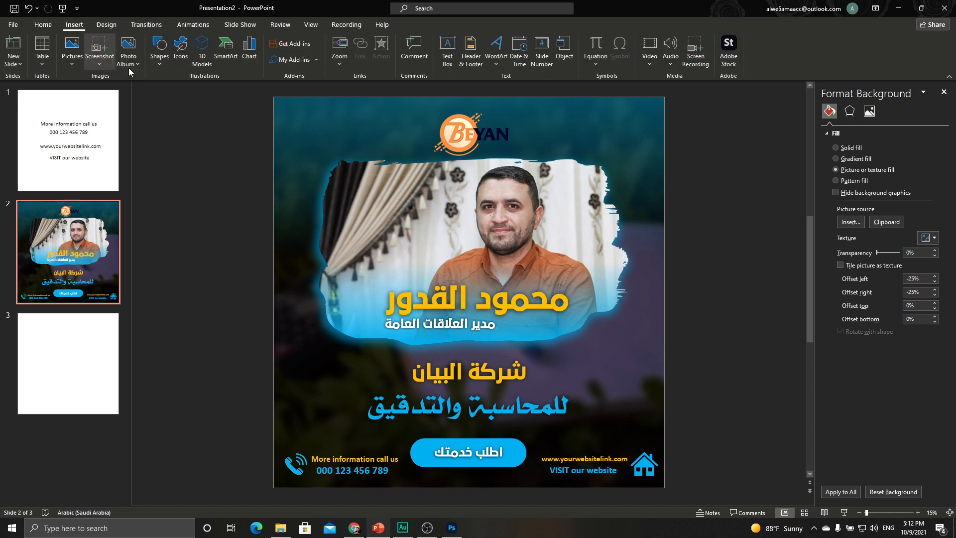
pyautogui.click(159, 69)
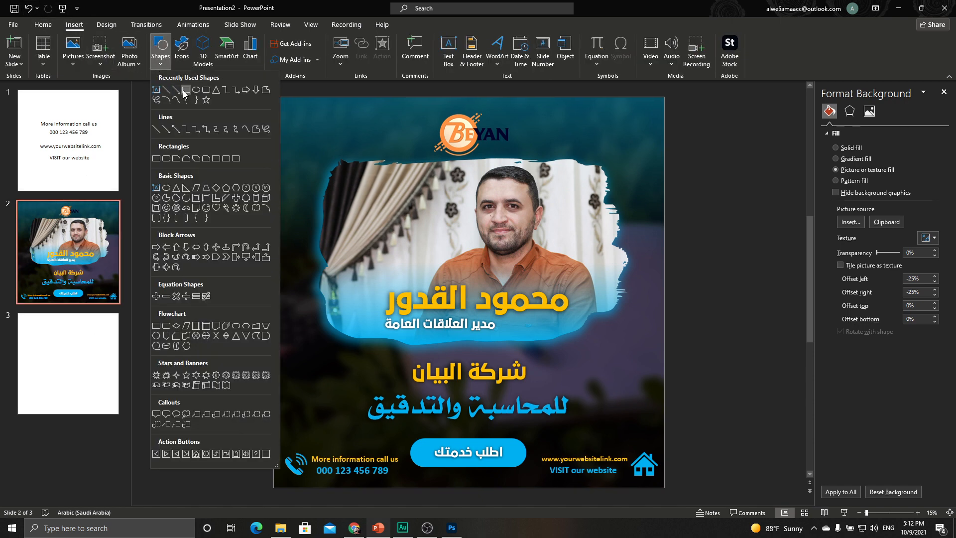
pyautogui.click(185, 92)
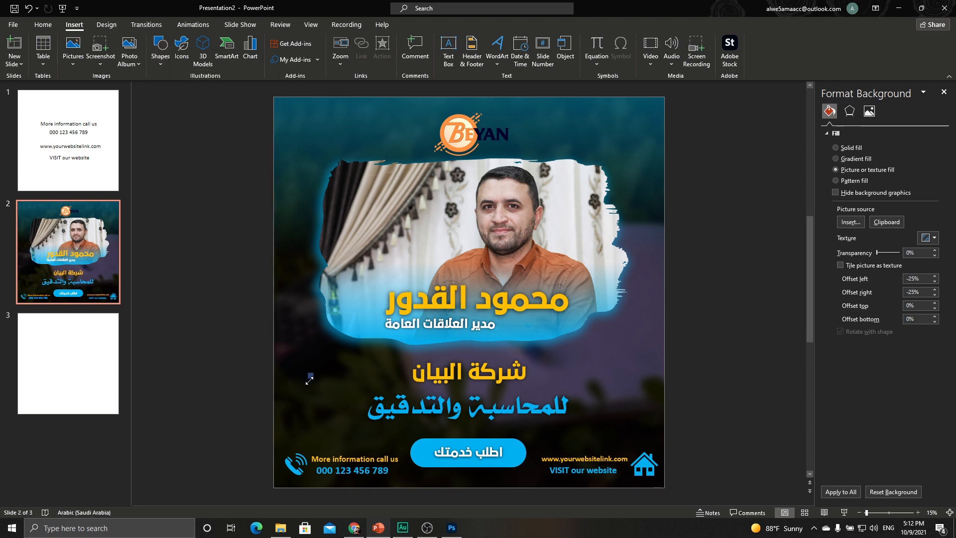
pyautogui.click(309, 379)
pyautogui.scroll(10, 305, 384)
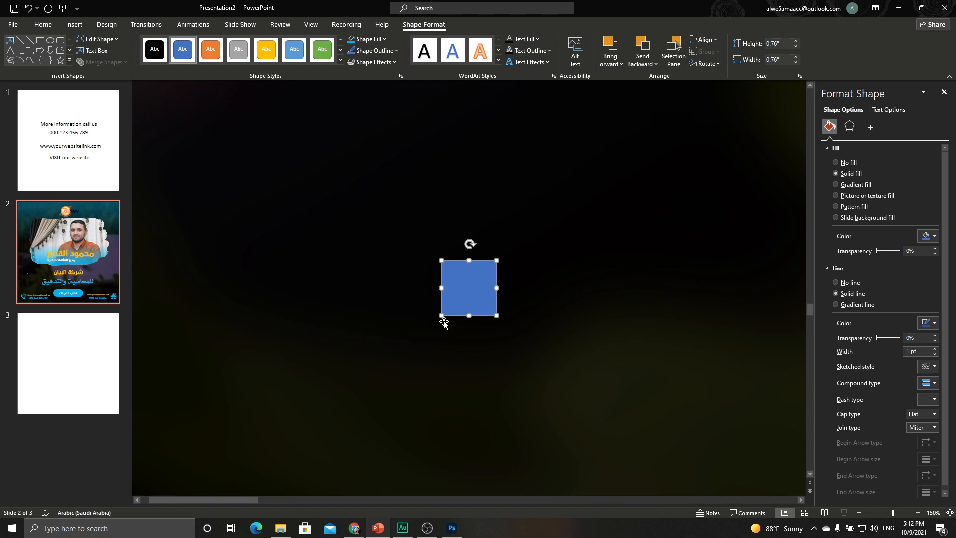
pyautogui.scroll(-8, 413, 321)
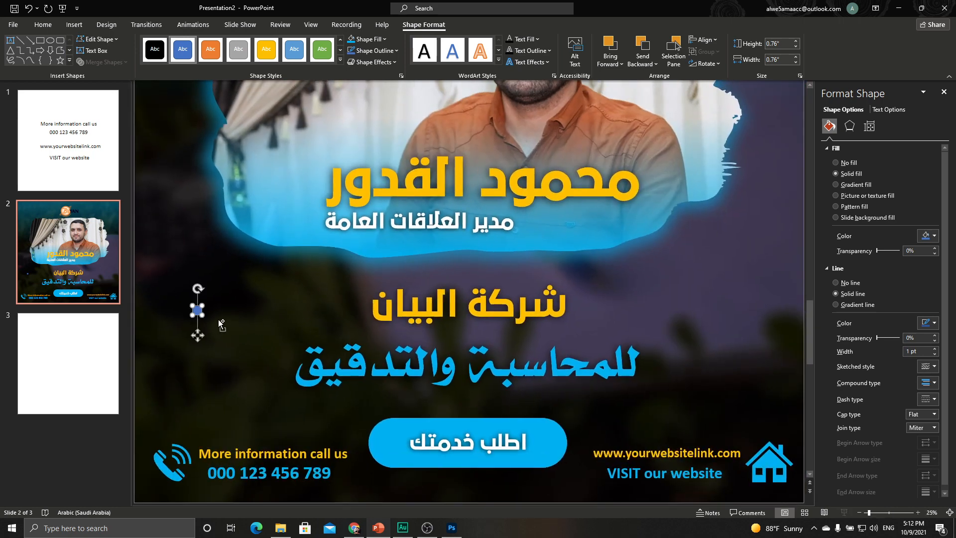
pyautogui.scroll(5, 219, 321)
pyautogui.moveTo(312, 303); pyautogui.dragTo(330, 284)
pyautogui.scroll(-3, 342, 345)
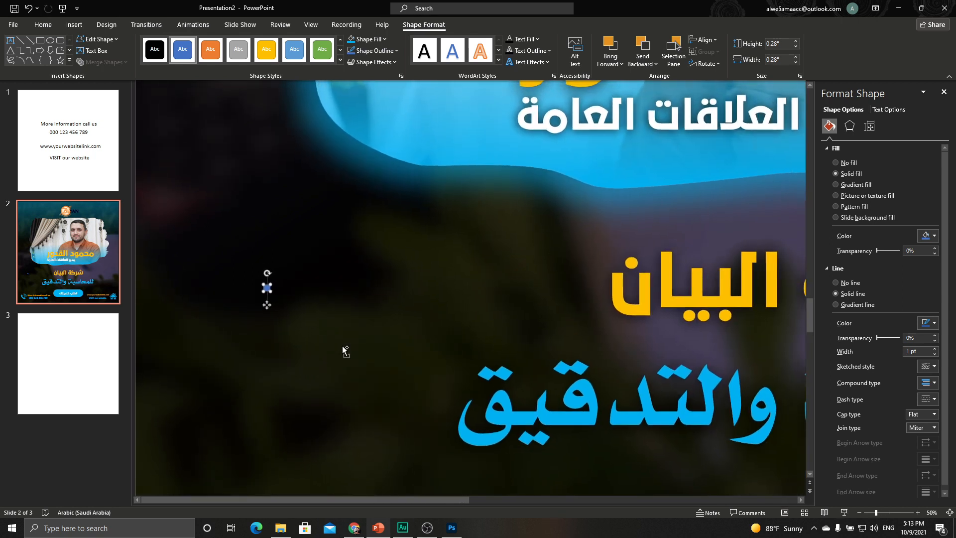
pyautogui.scroll(-4, 342, 348)
pyautogui.scroll(2, 306, 344)
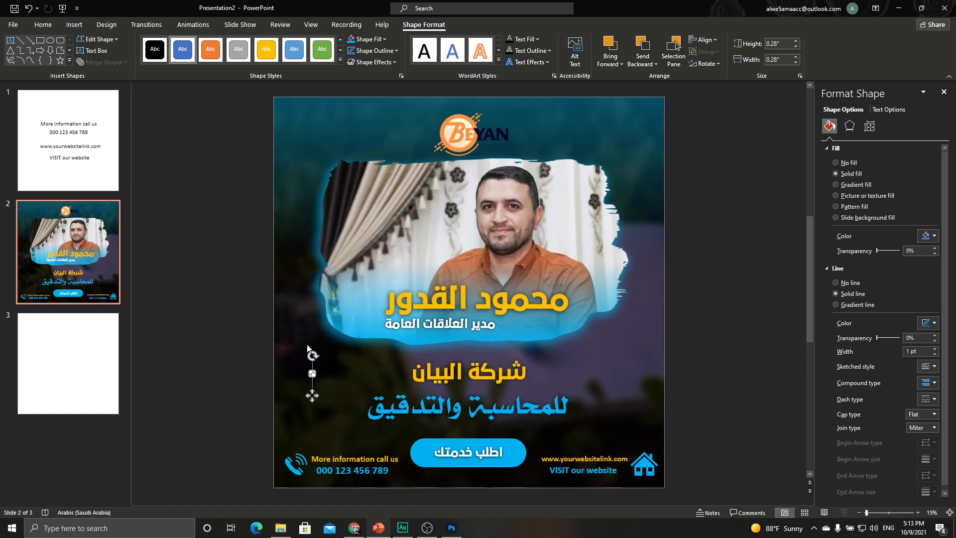
pyautogui.scroll(2, 302, 384)
pyautogui.scroll(6, 301, 383)
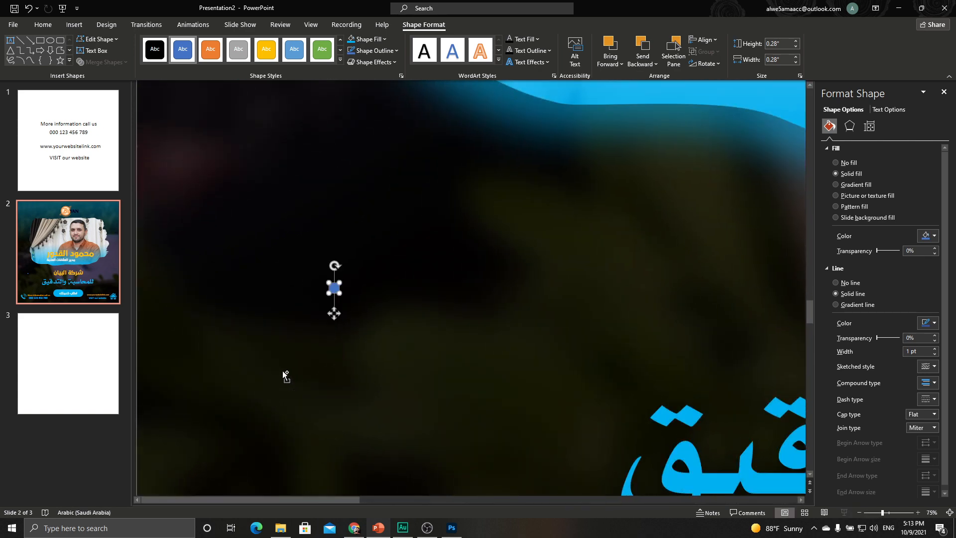
# Fill the square light blue and remove its outline.
pyautogui.click(368, 39)
pyautogui.click(402, 131)
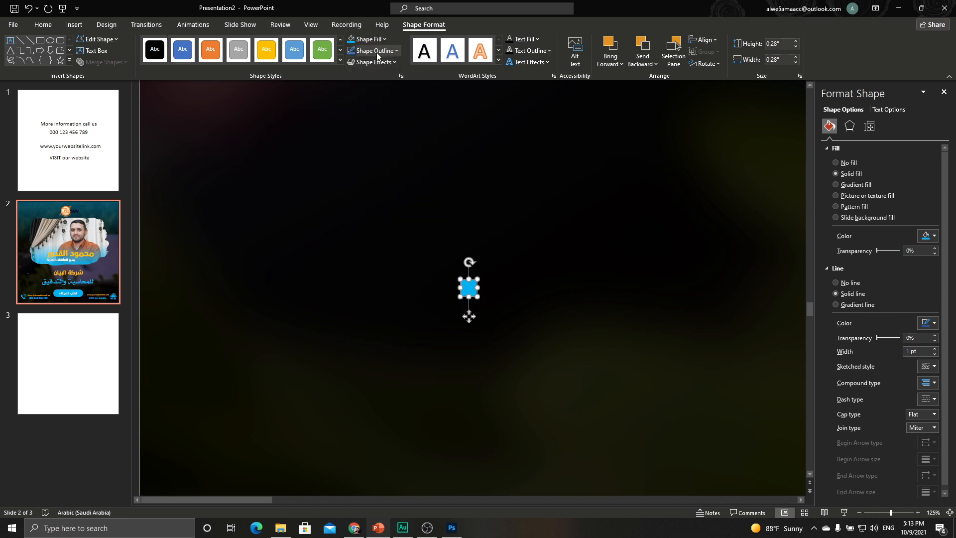
pyautogui.click(373, 50)
pyautogui.click(366, 160)
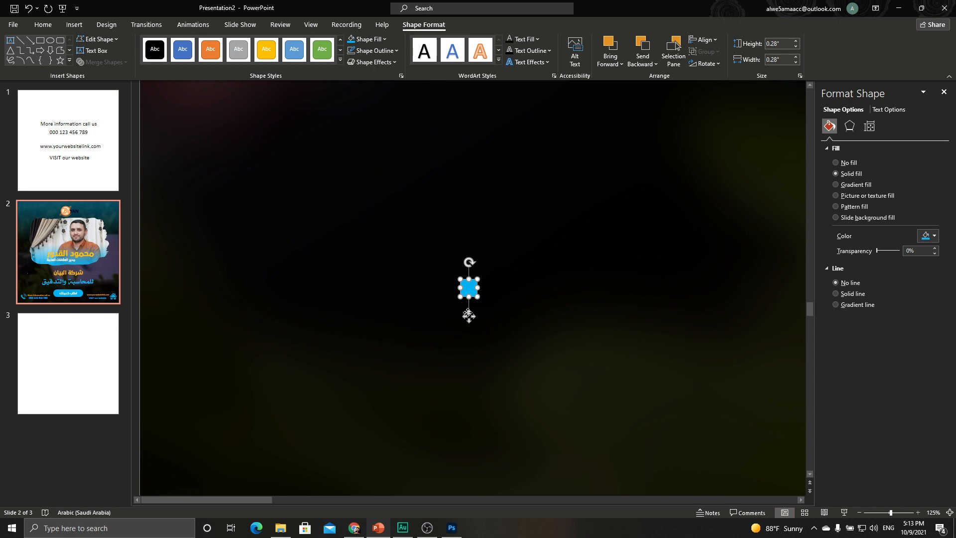
# Duplicate the square into a row of six, then copy the row into four rows.
pyautogui.hotkey('ctrl', 'd')
pyautogui.moveTo(479, 327); pyautogui.dragTo(494, 317)
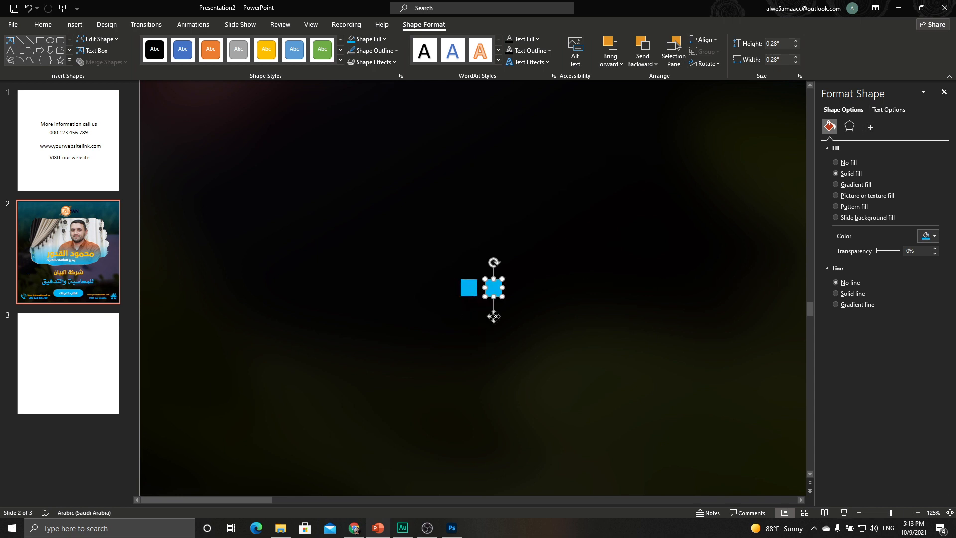
pyautogui.hotkey('ctrl', 'd')
pyautogui.hotkey('ctrl', 'd')
pyautogui.hotkey('ctrl', 'd')
pyautogui.hotkey('ctrl', 'd')
pyautogui.hscroll(3, 440, 301)
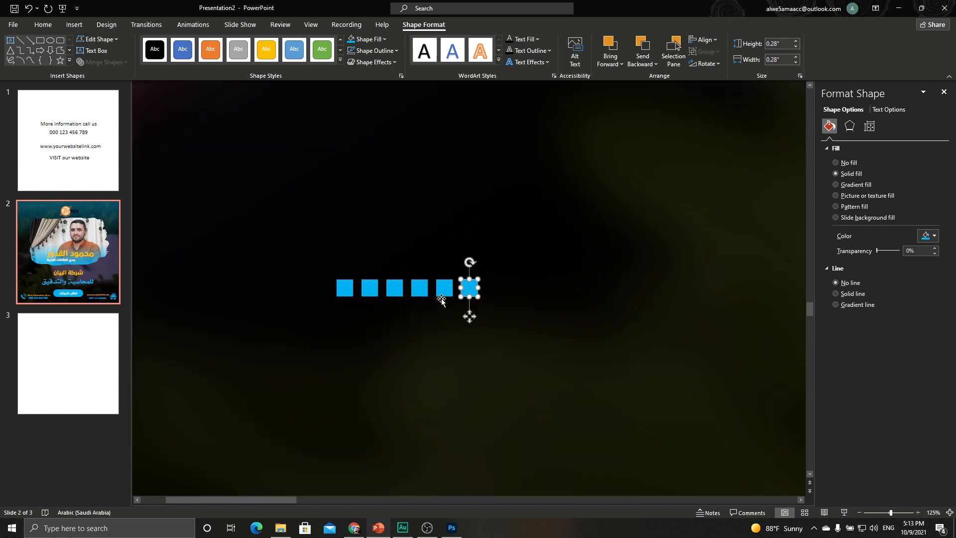
pyautogui.keyDown('shift'); pyautogui.click(447, 293); pyautogui.keyUp('shift')
pyautogui.keyDown('shift'); pyautogui.click(398, 288); pyautogui.keyUp('shift')
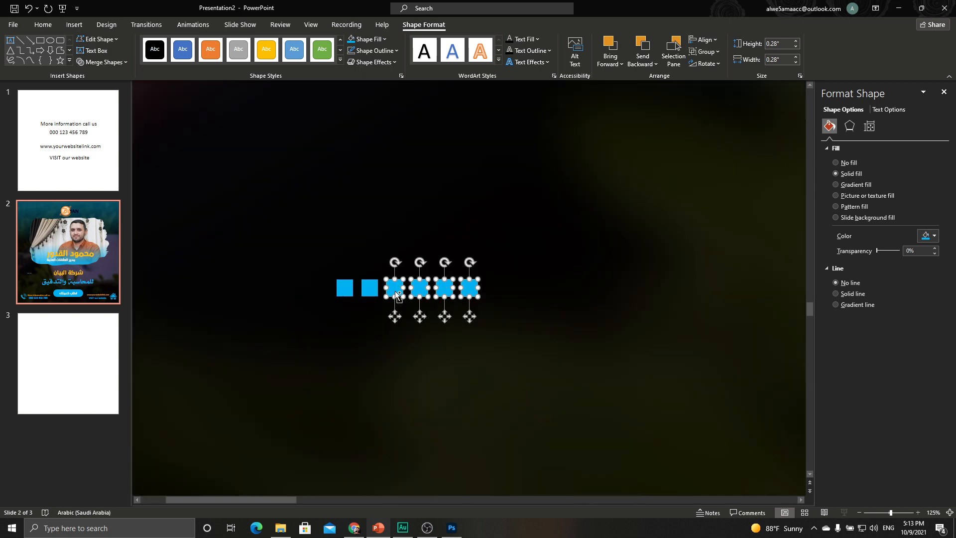
pyautogui.keyDown('shift'); pyautogui.click(372, 293); pyautogui.keyUp('shift')
pyautogui.keyDown('shift'); pyautogui.click(348, 292); pyautogui.keyUp('shift')
pyautogui.hotkey('ctrl', 'd')
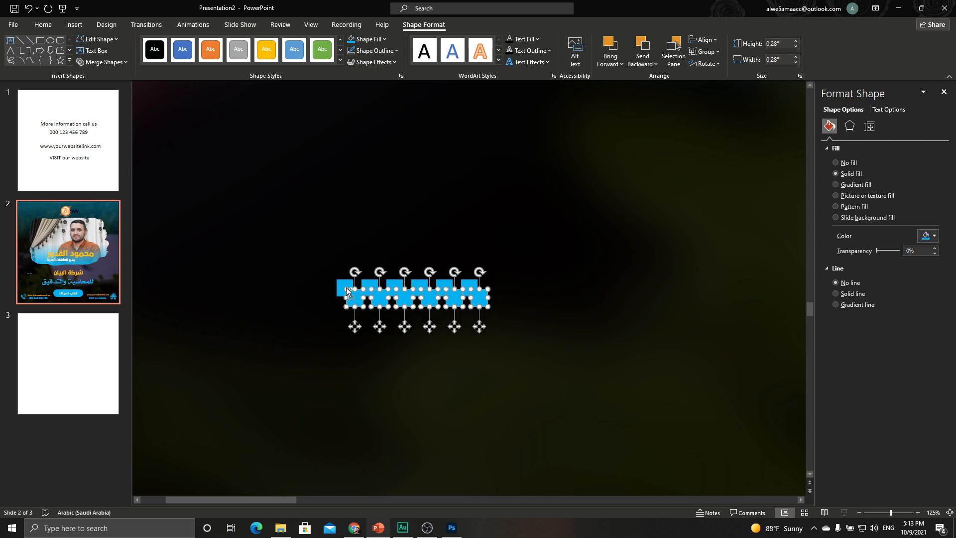
pyautogui.moveTo(479, 327); pyautogui.dragTo(470, 344)
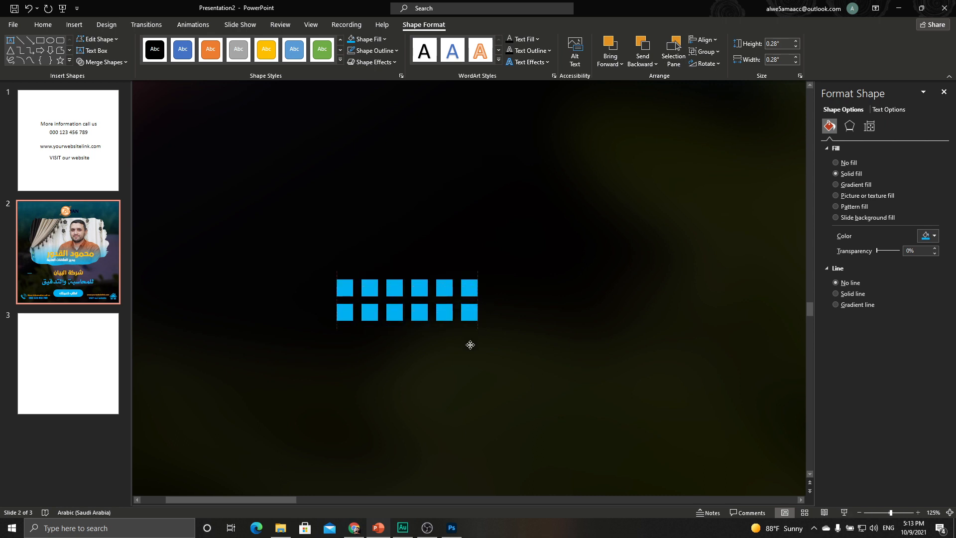
pyautogui.hotkey('ctrl', 'd')
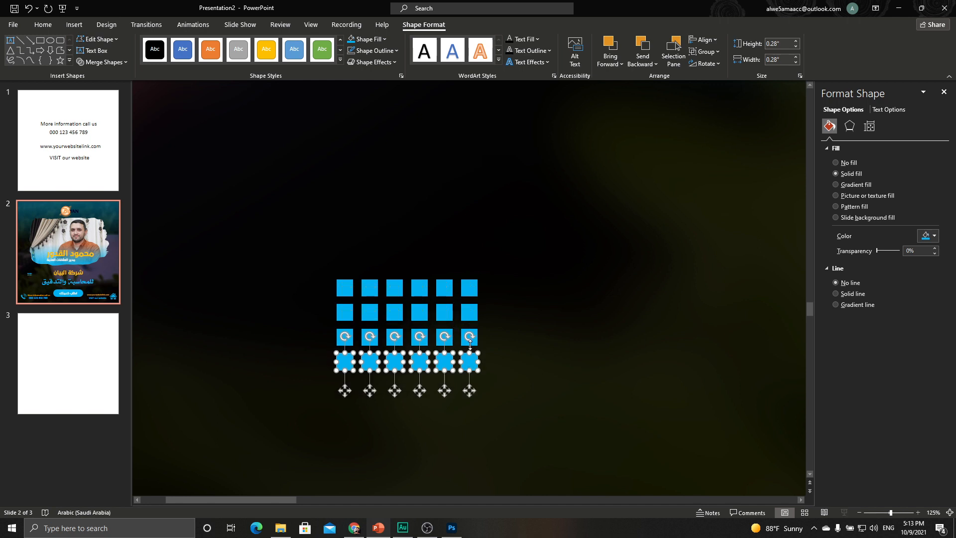
pyautogui.hotkey('ctrl', 'd')
pyautogui.scroll(-10, 470, 345)
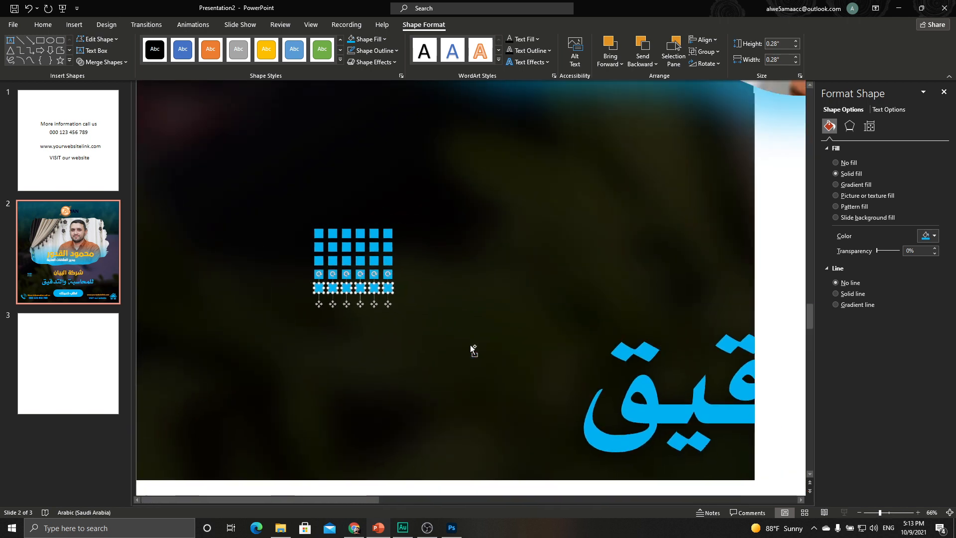
# Group the tiny squares into one dotted grid, tilt it about 15° and enlarge it.
pyautogui.scroll(-4, 470, 345)
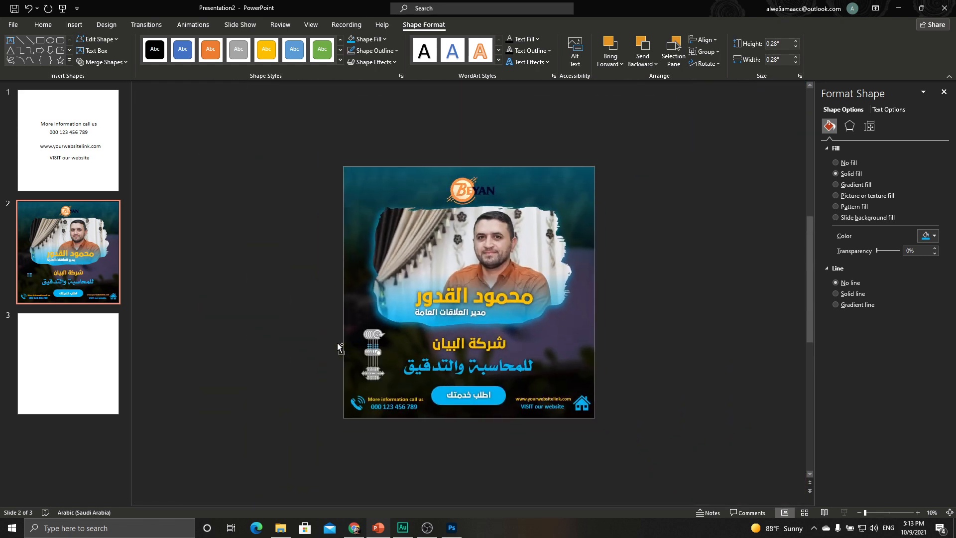
pyautogui.click(312, 333)
pyautogui.moveTo(342, 340); pyautogui.dragTo(396, 366)
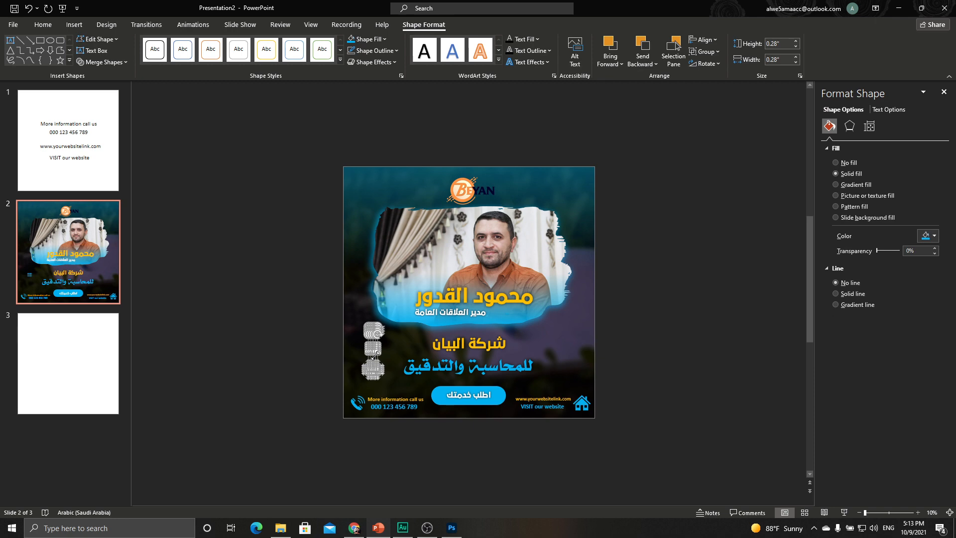
pyautogui.hotkey('ctrl', 'g')
pyautogui.scroll(5, 367, 351)
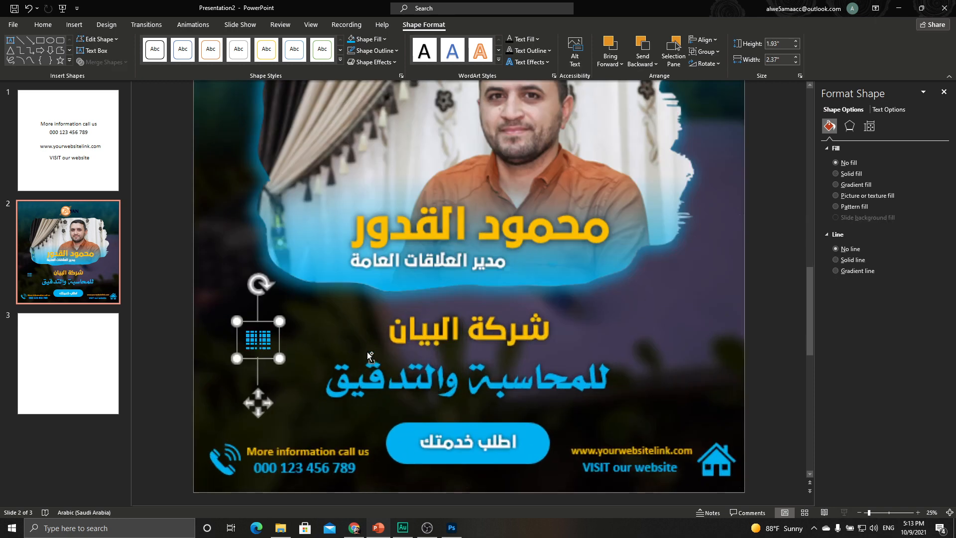
pyautogui.moveTo(235, 255); pyautogui.dragTo(244, 256)
pyautogui.moveTo(253, 317); pyautogui.dragTo(265, 332)
pyautogui.scroll(-5, 253, 314)
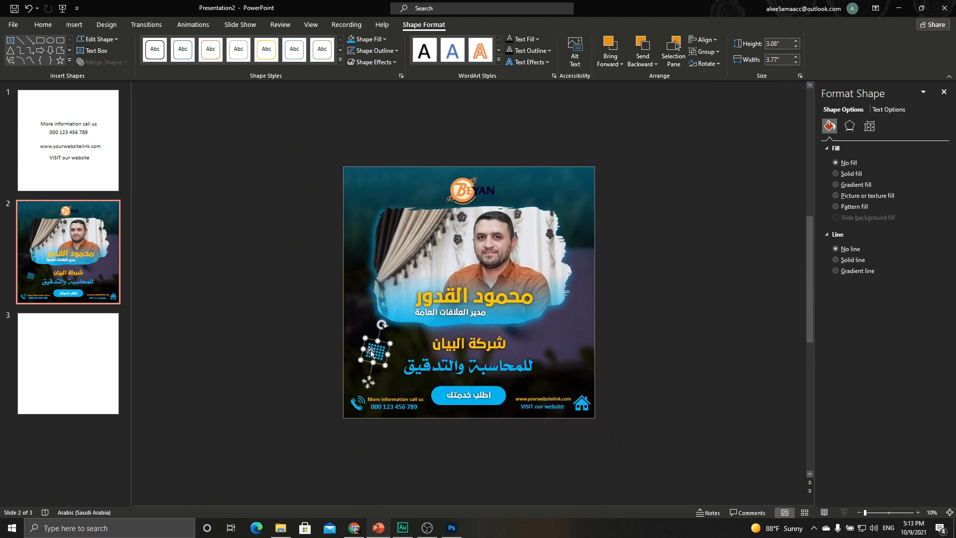
# Re-angle the 2.48 by 3.04 inch grid beside the company name and duplicate it.
pyautogui.moveTo(373, 350); pyautogui.dragTo(362, 355)
pyautogui.hotkey('ctrl', 'z')
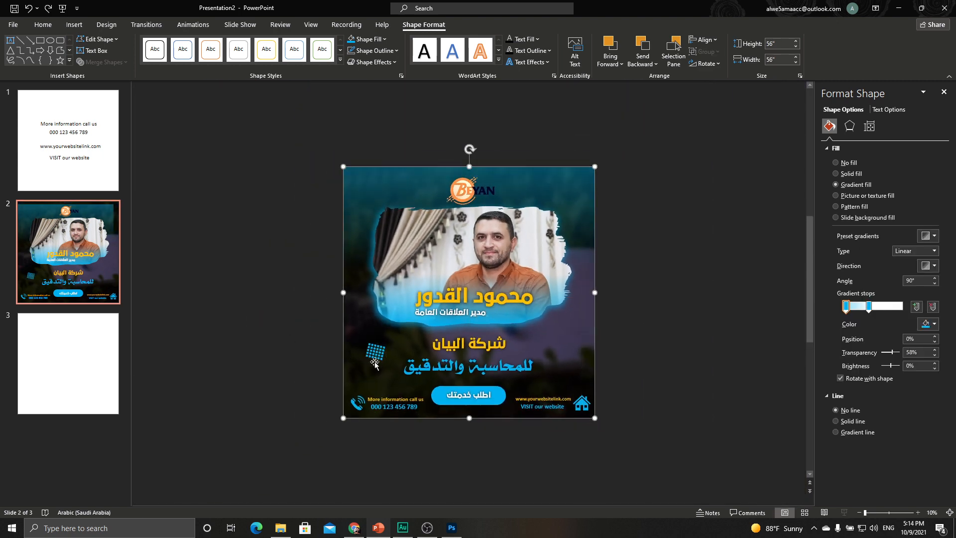
pyautogui.click(373, 353)
pyautogui.moveTo(383, 326); pyautogui.dragTo(365, 325)
pyautogui.moveTo(386, 381); pyautogui.dragTo(575, 391)
pyautogui.hotkey('ctrl', 'z')
pyautogui.hotkey('ctrl', 'd')
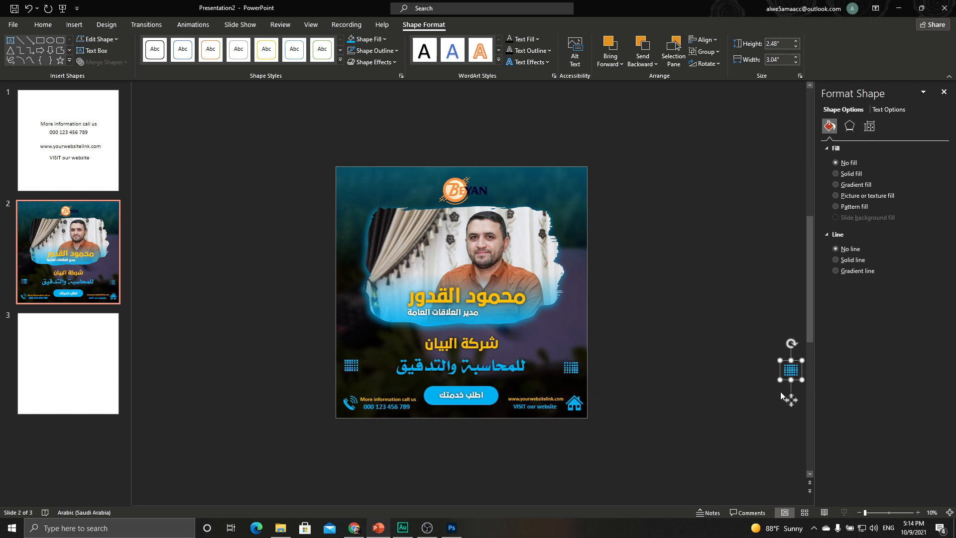
# Place tilted copies of the dotted grid in the card's top-right and top-left corners.
pyautogui.moveTo(791, 400); pyautogui.dragTo(572, 238)
pyautogui.moveTo(581, 209); pyautogui.dragTo(577, 214)
pyautogui.moveTo(575, 158); pyautogui.dragTo(592, 159)
pyautogui.moveTo(584, 215); pyautogui.dragTo(572, 222)
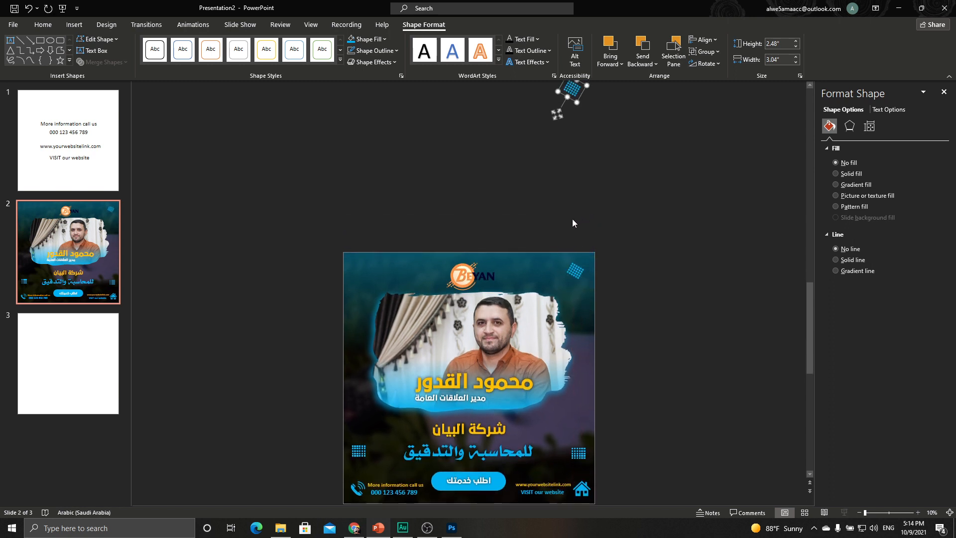
pyautogui.moveTo(557, 110); pyautogui.dragTo(387, 278)
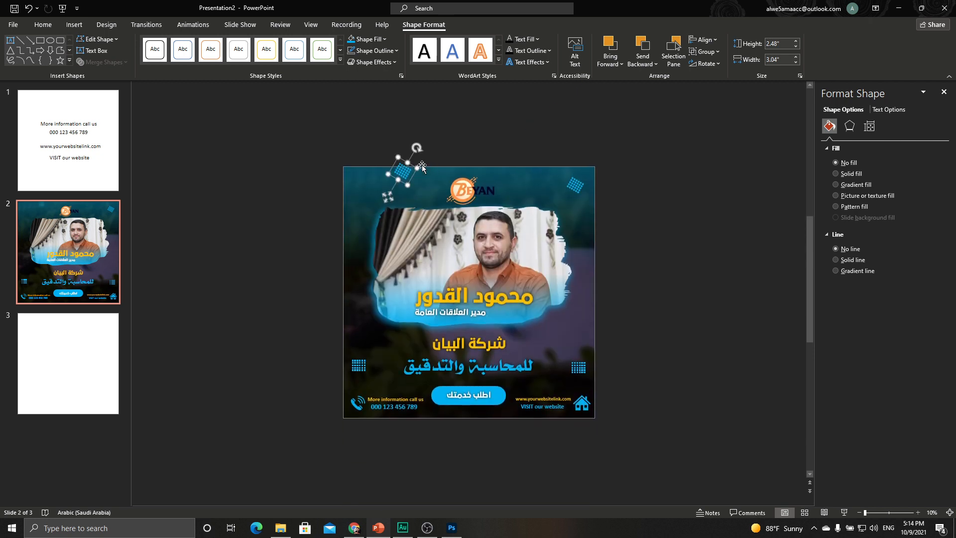
pyautogui.moveTo(419, 145); pyautogui.dragTo(369, 130)
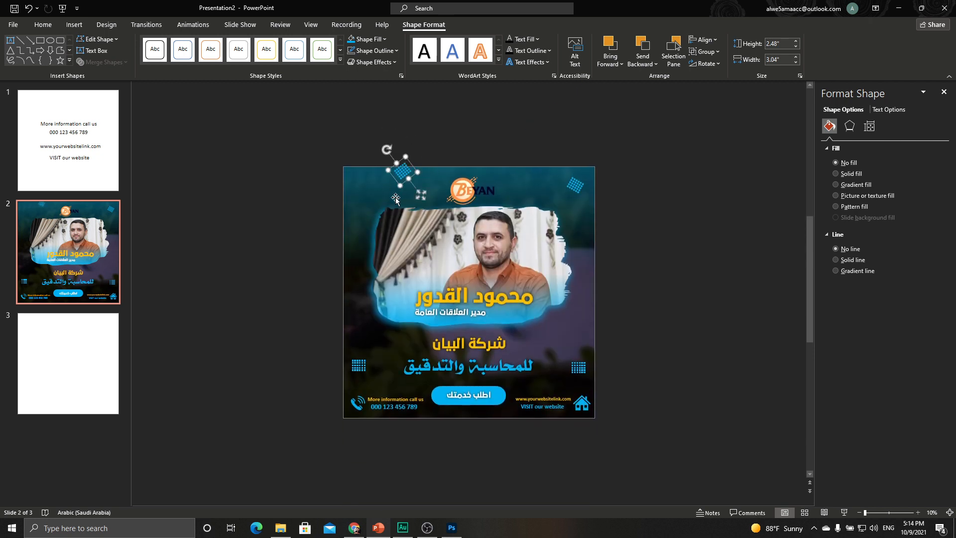
pyautogui.moveTo(424, 198); pyautogui.dragTo(382, 206)
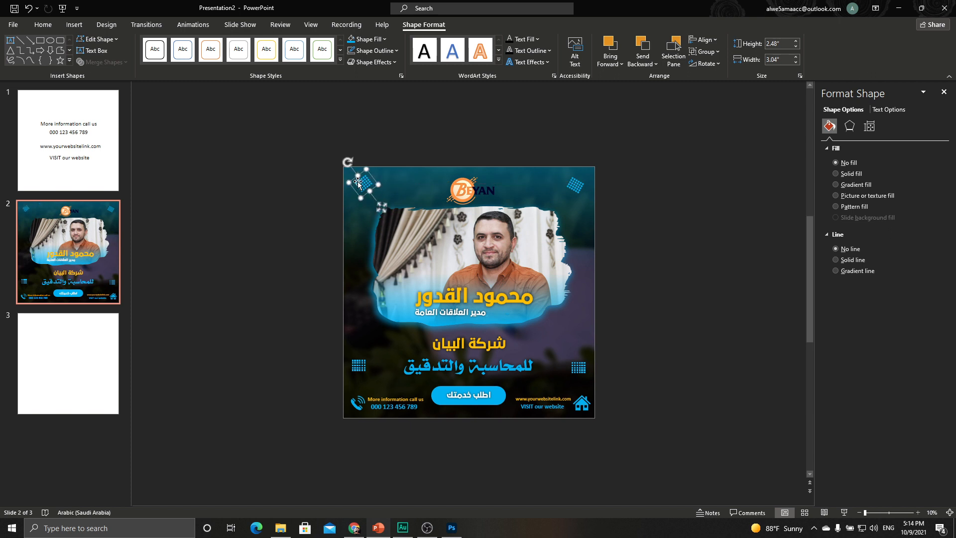
# Fill both top-corner grids with white.
pyautogui.click(369, 41)
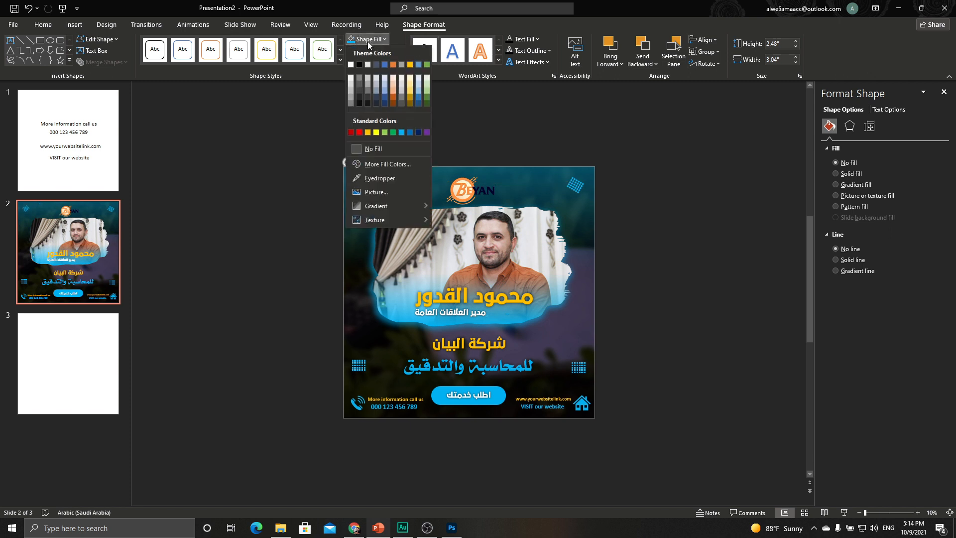
pyautogui.click(351, 63)
pyautogui.click(580, 193)
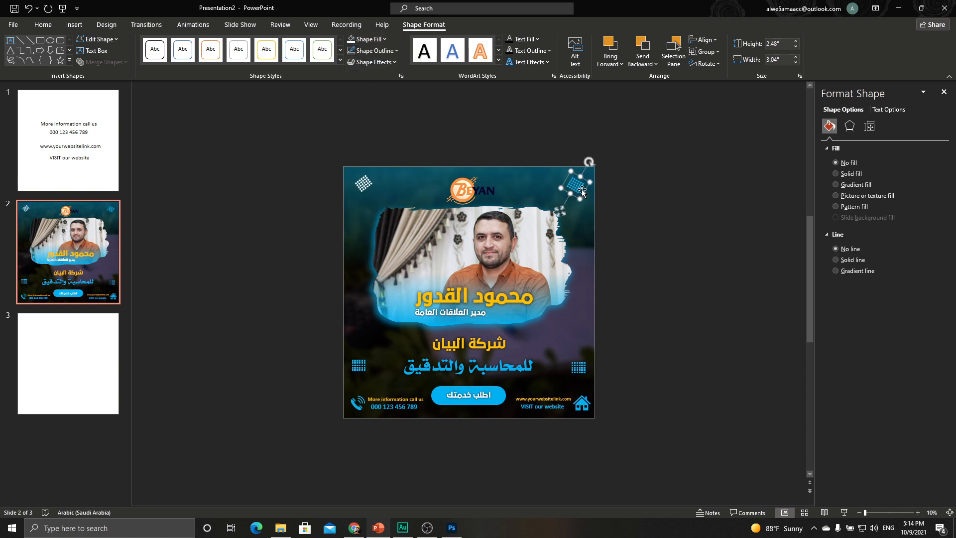
pyautogui.click(352, 40)
pyautogui.click(526, 178)
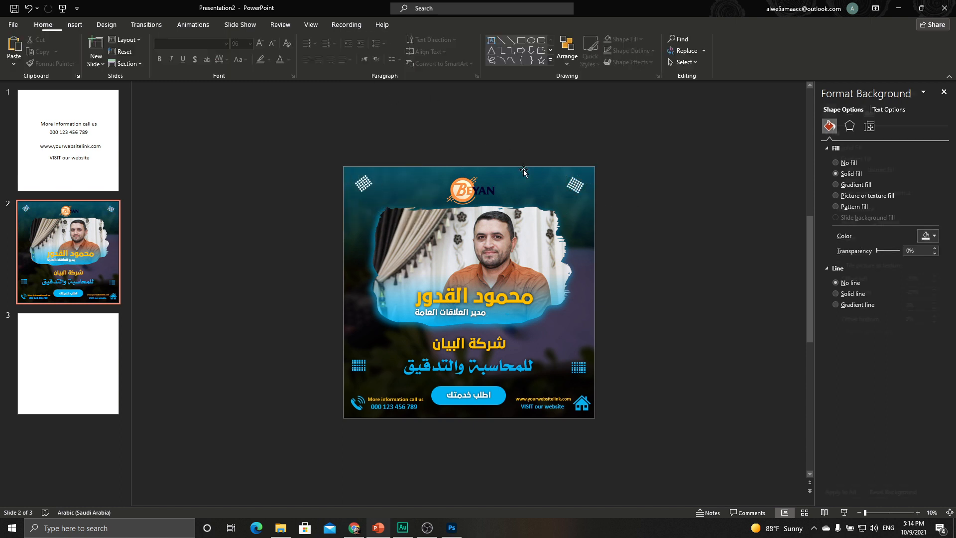
# Set both top-corner grids to about 50% transparency.
pyautogui.keyDown('ctrl'); pyautogui.scroll(3, 527, 177); pyautogui.keyUp('ctrl')
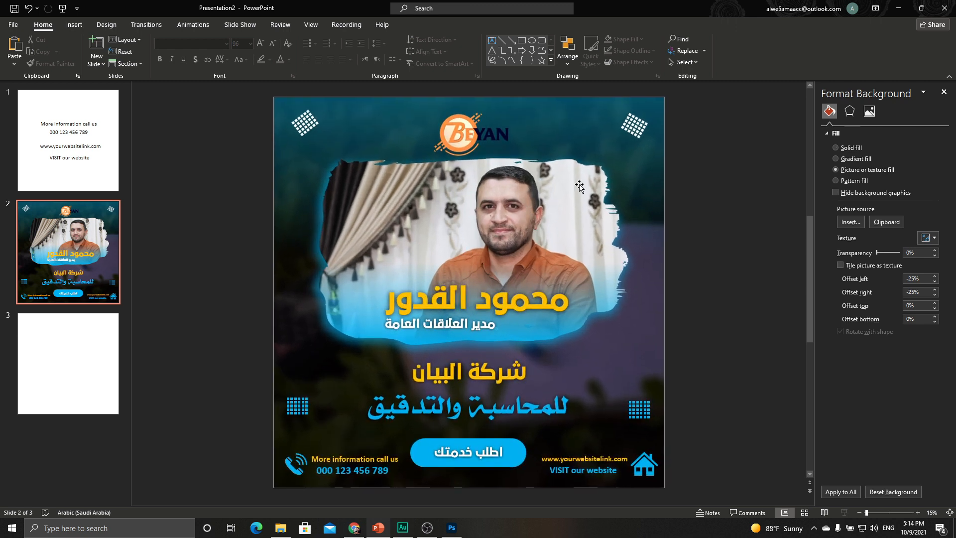
pyautogui.click(635, 127)
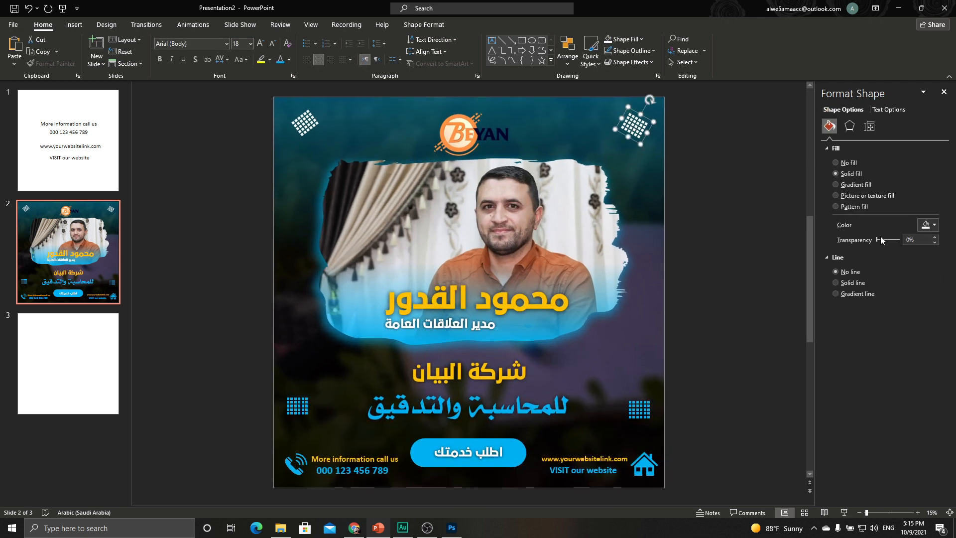
pyautogui.moveTo(877, 241); pyautogui.dragTo(889, 241)
pyautogui.click(287, 120)
pyautogui.click(305, 124)
pyautogui.moveTo(876, 254); pyautogui.dragTo(886, 252)
pyautogui.click(640, 409)
pyautogui.click(413, 25)
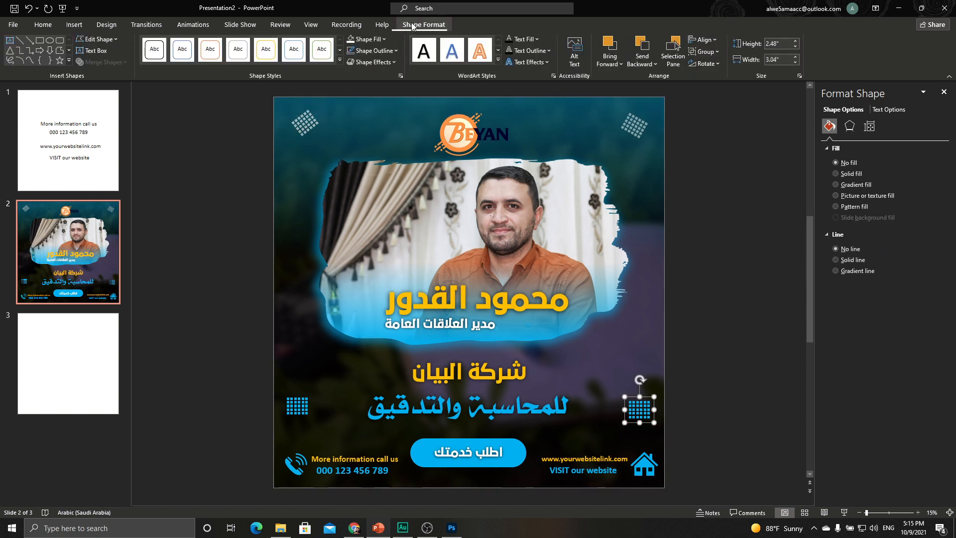
# Give the grids right and left of للمحاسبة والتدقيق a light-blue fill at roughly 50% transparency.
pyautogui.click(367, 39)
pyautogui.click(402, 133)
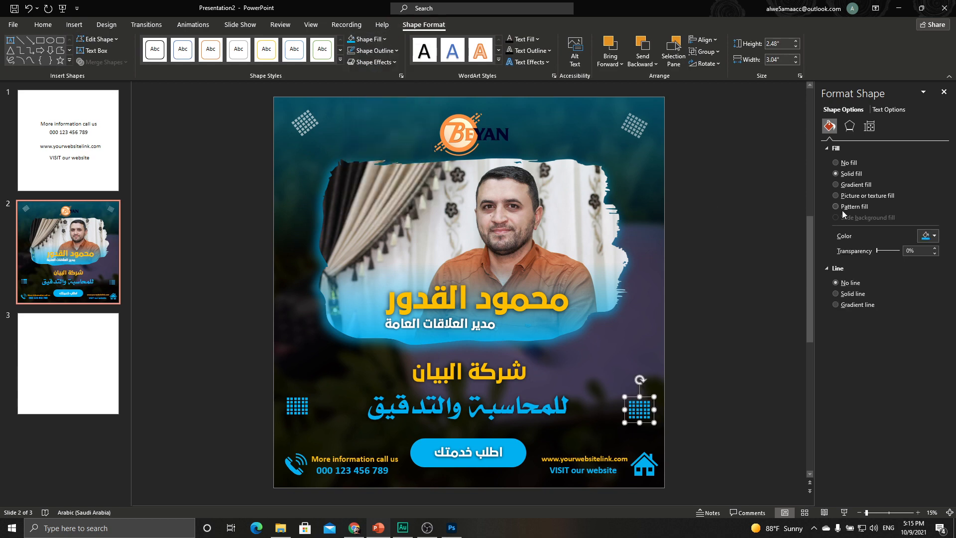
pyautogui.moveTo(879, 254); pyautogui.dragTo(890, 255)
pyautogui.click(297, 412)
pyautogui.click(297, 411)
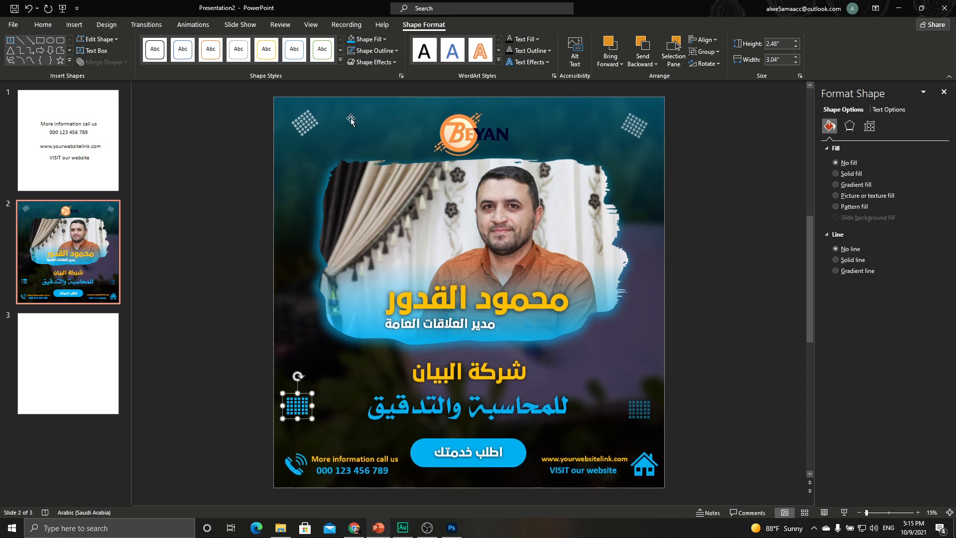
pyautogui.click(352, 40)
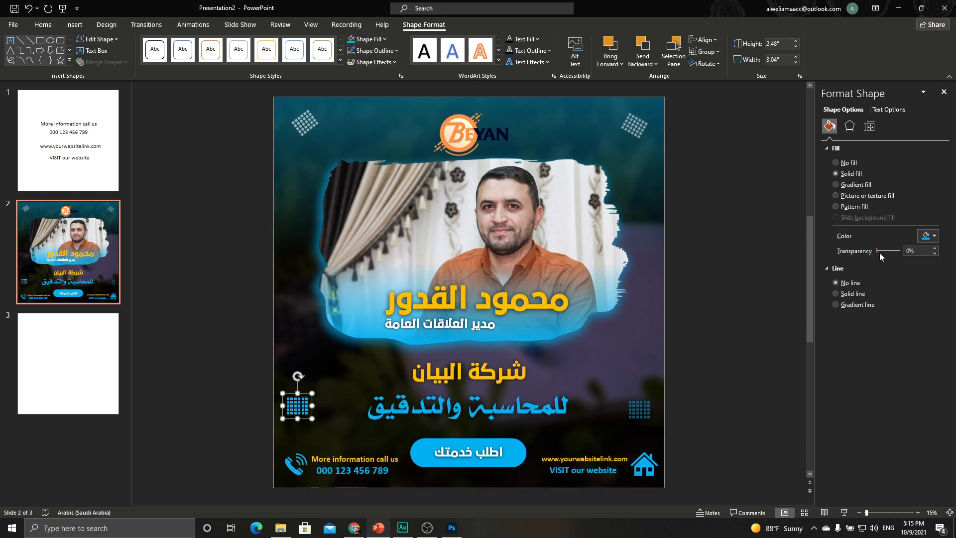
pyautogui.moveTo(880, 253); pyautogui.dragTo(890, 253)
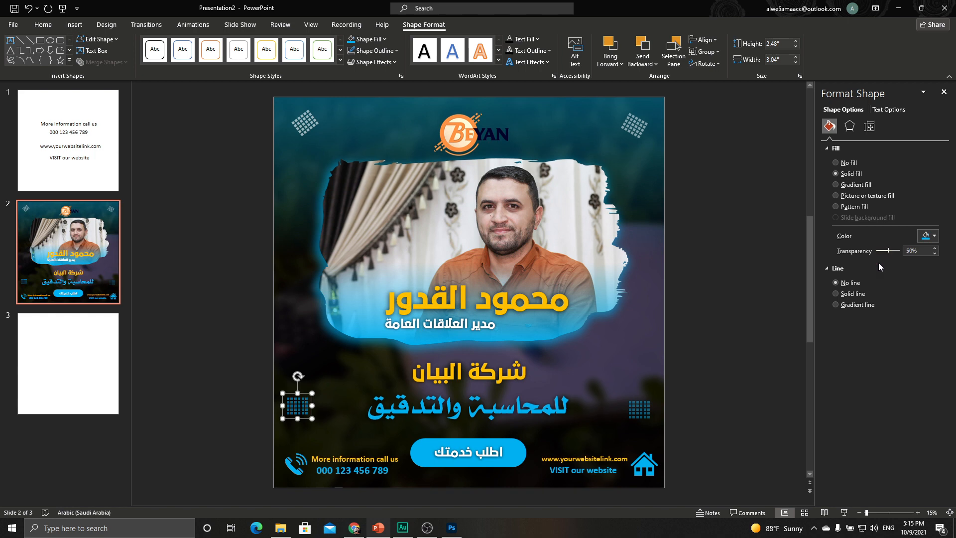
pyautogui.click(753, 327)
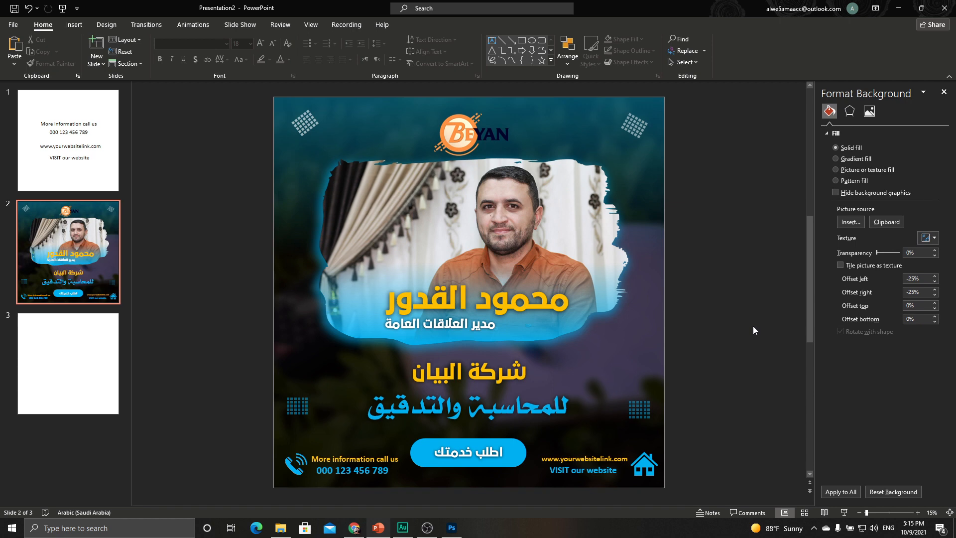
# Save just the current slide as a JPEG named Presentation2 in the poster folder.
pyautogui.click(14, 26)
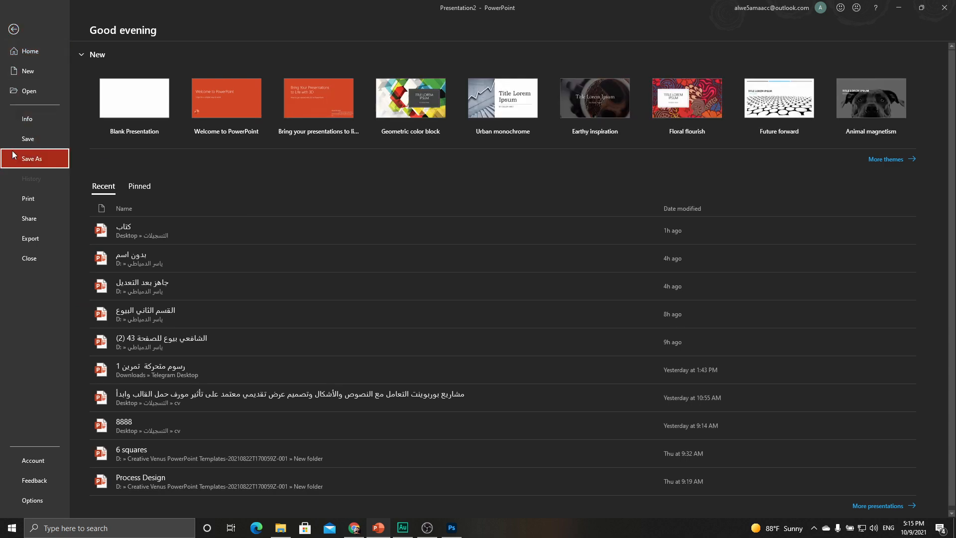
pyautogui.click(14, 155)
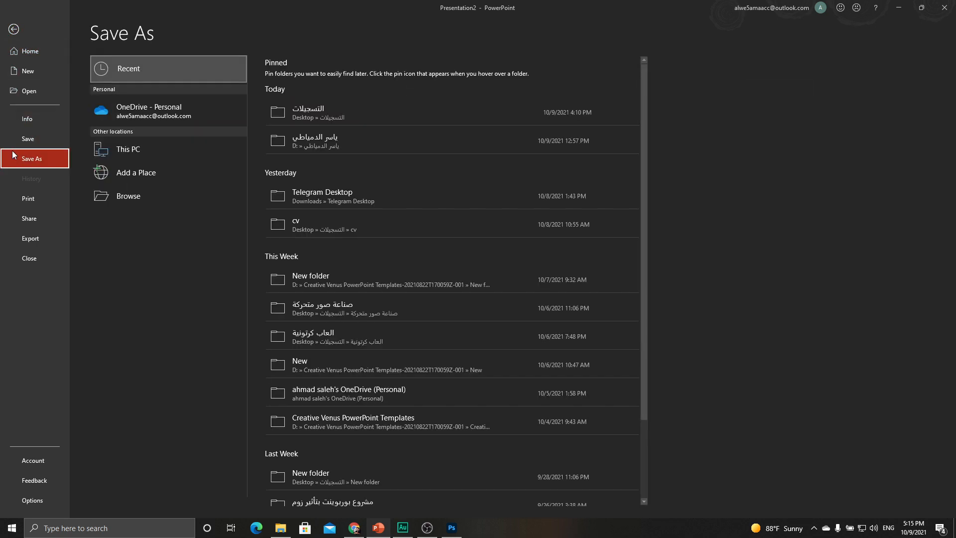
pyautogui.click(122, 194)
pyautogui.scroll(3, 13, 141)
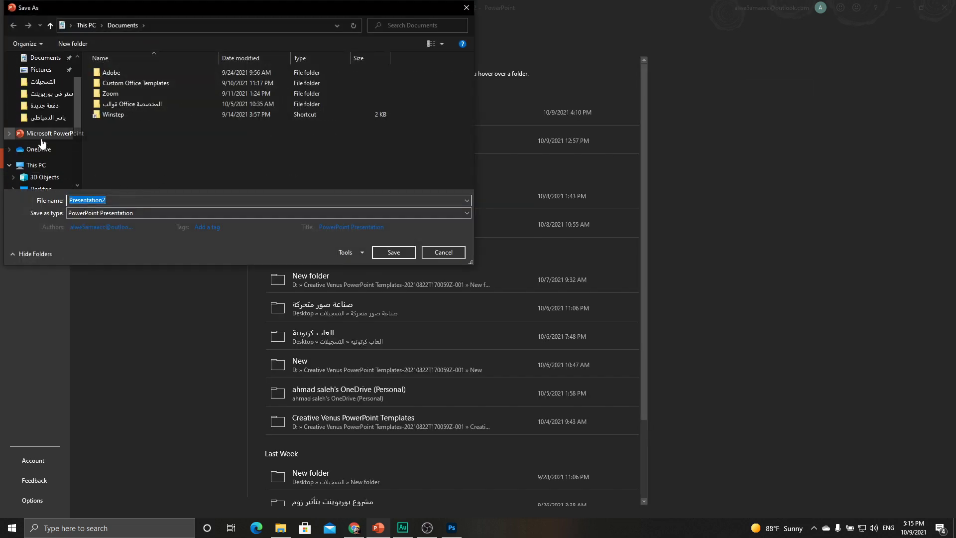
pyautogui.click(48, 95)
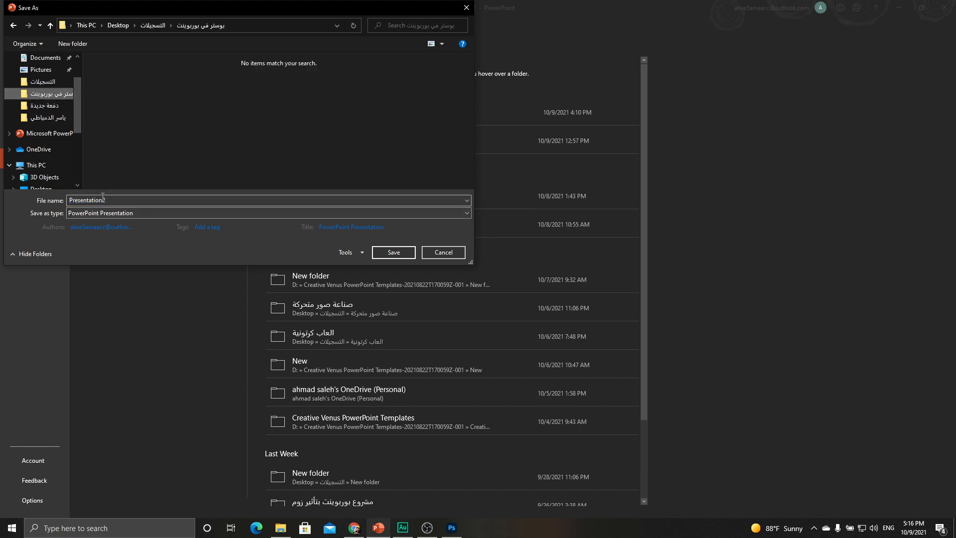
pyautogui.click(111, 214)
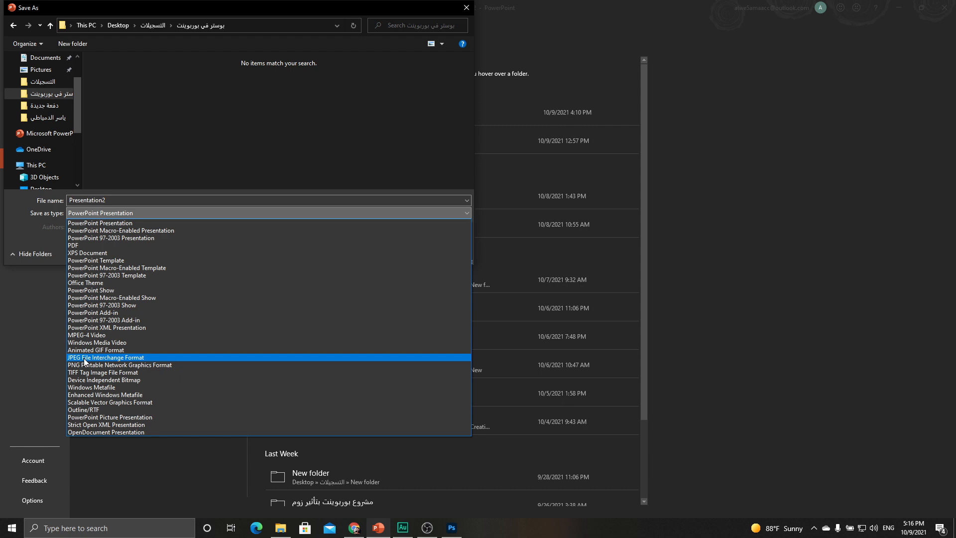
pyautogui.click(84, 358)
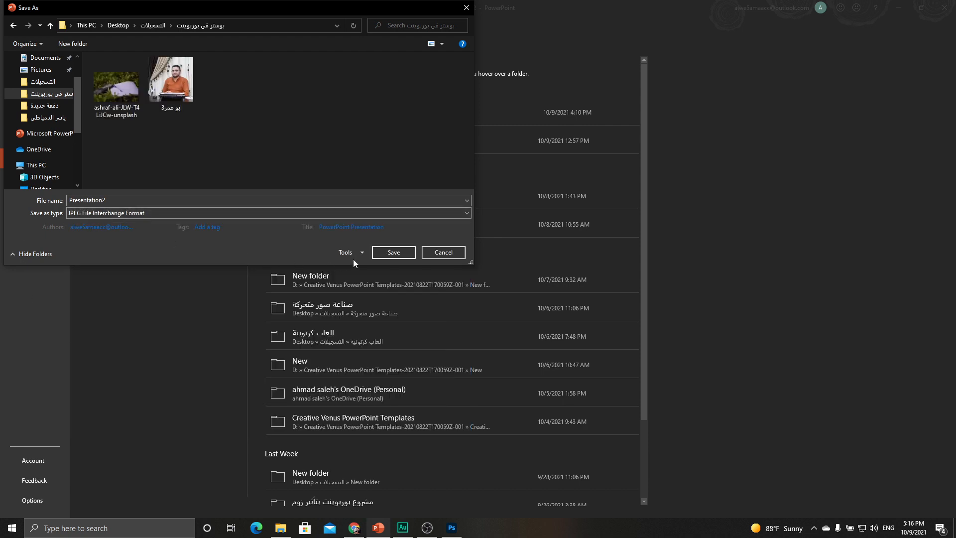
pyautogui.click(392, 253)
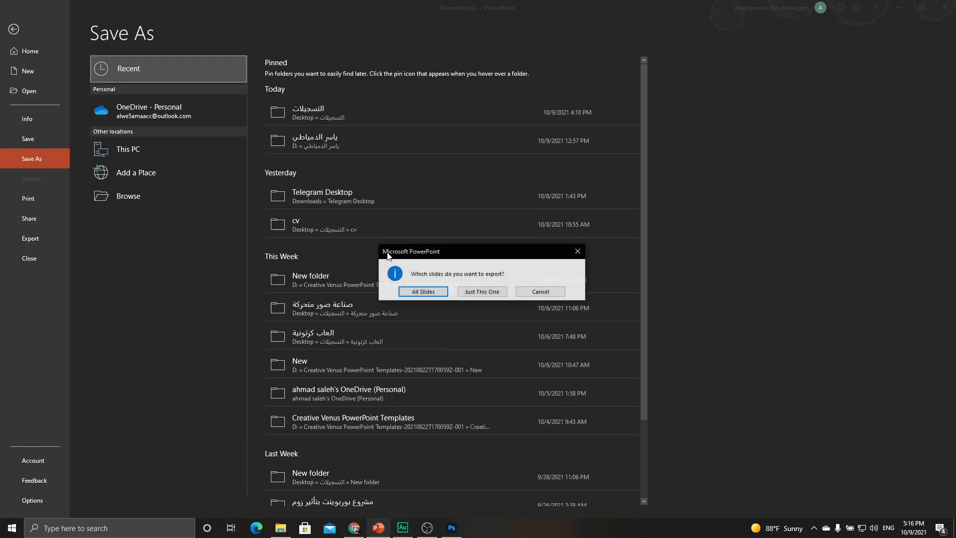
pyautogui.click(483, 292)
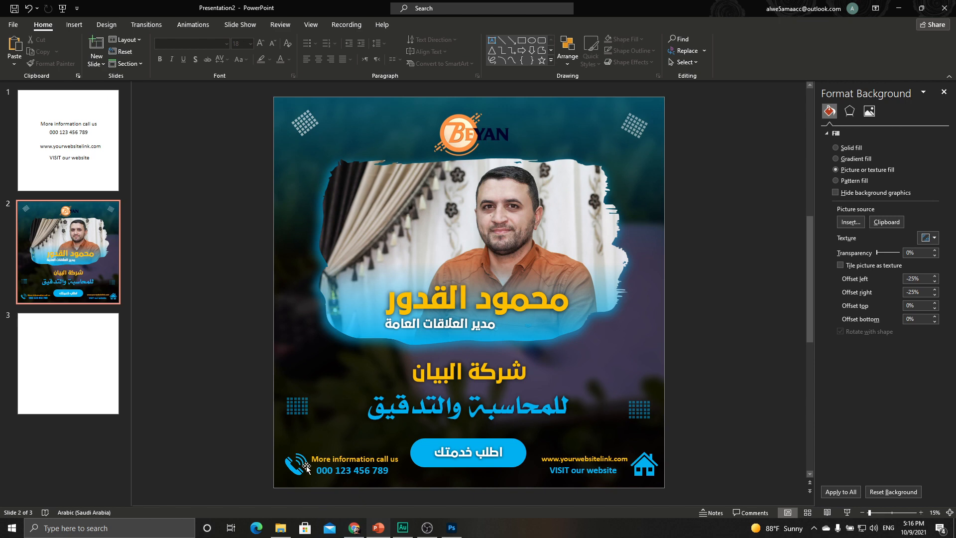
# Open the exported Presentation2 image from the poster folder in Photos.
pyautogui.click(281, 528)
pyautogui.click(298, 174)
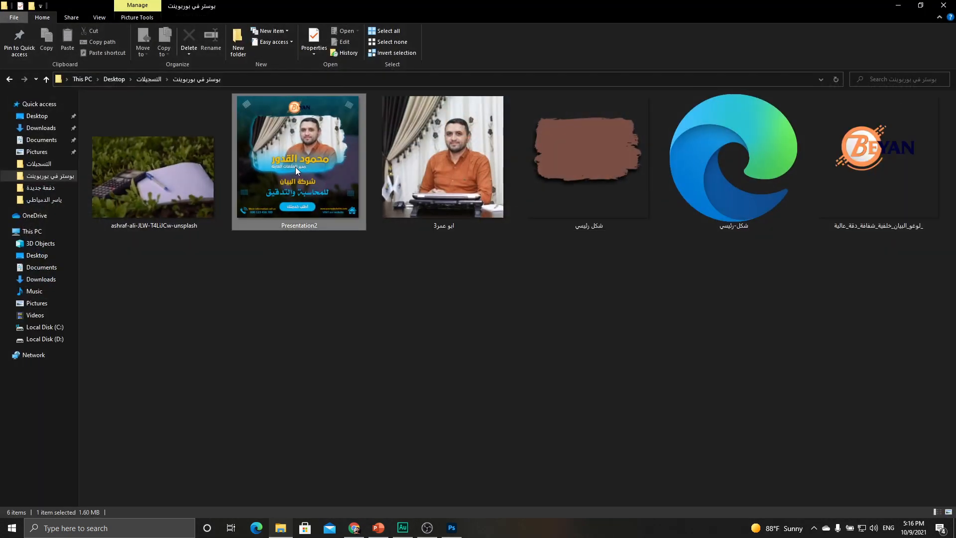
pyautogui.doubleClick(320, 148)
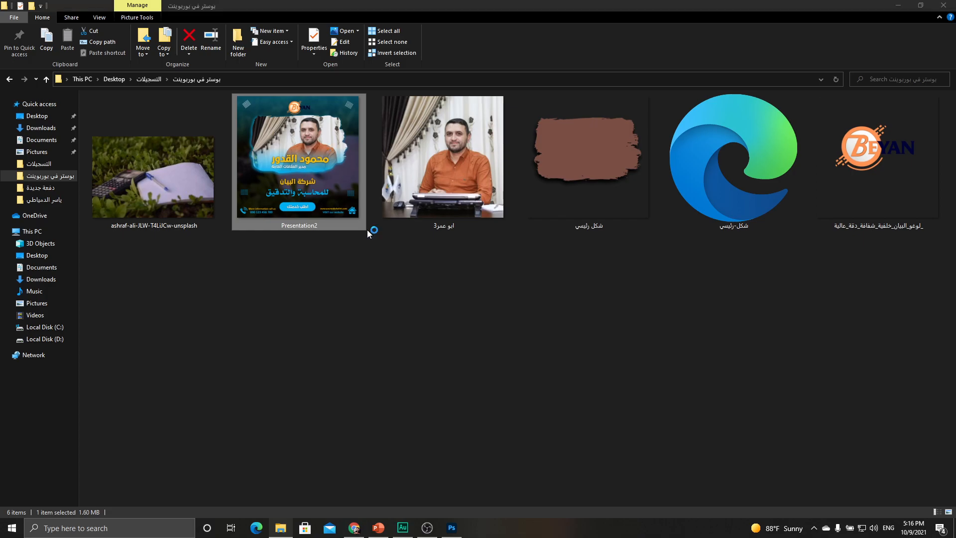